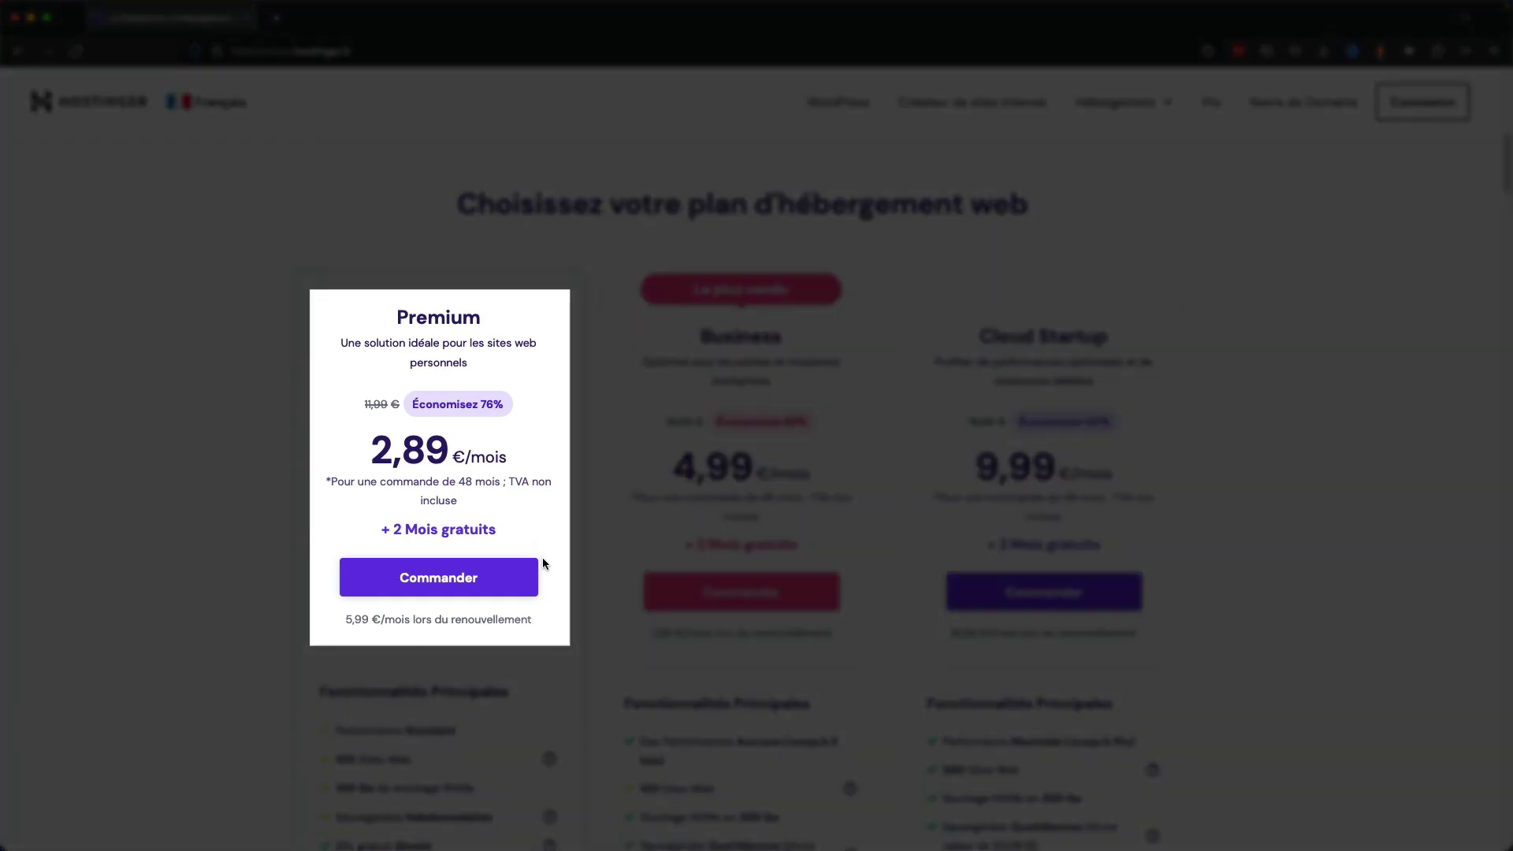
Step: Order the Premium hosting plan for a 12-month period and create the account by signing in with Google
{"action": "left_click", "coordinate": [506, 582]}
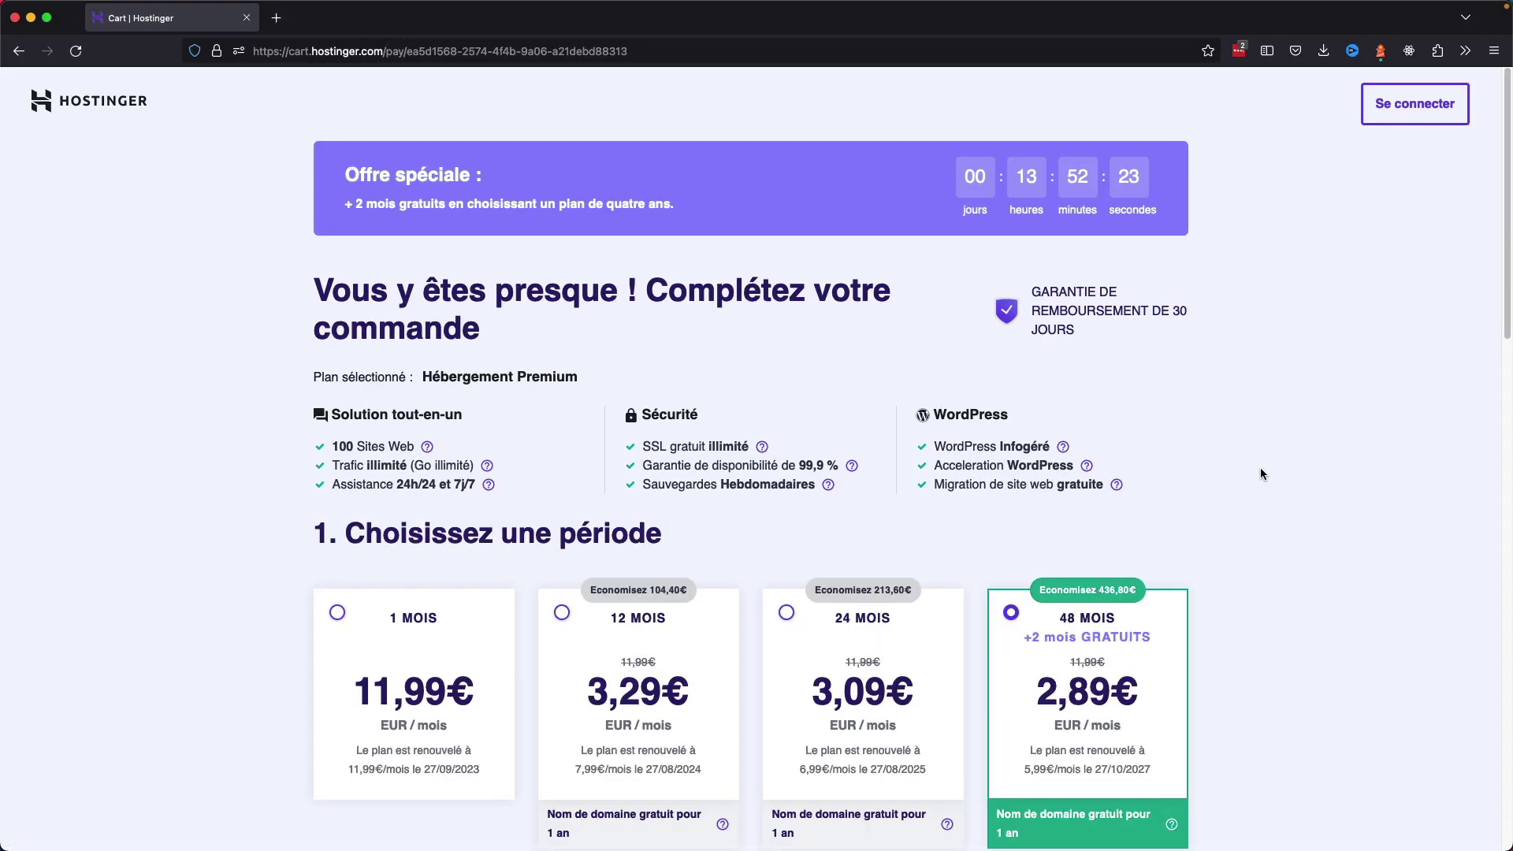
{"action": "scroll", "coordinate": [1260, 469], "scroll_direction": "down", "scroll_amount": 3}
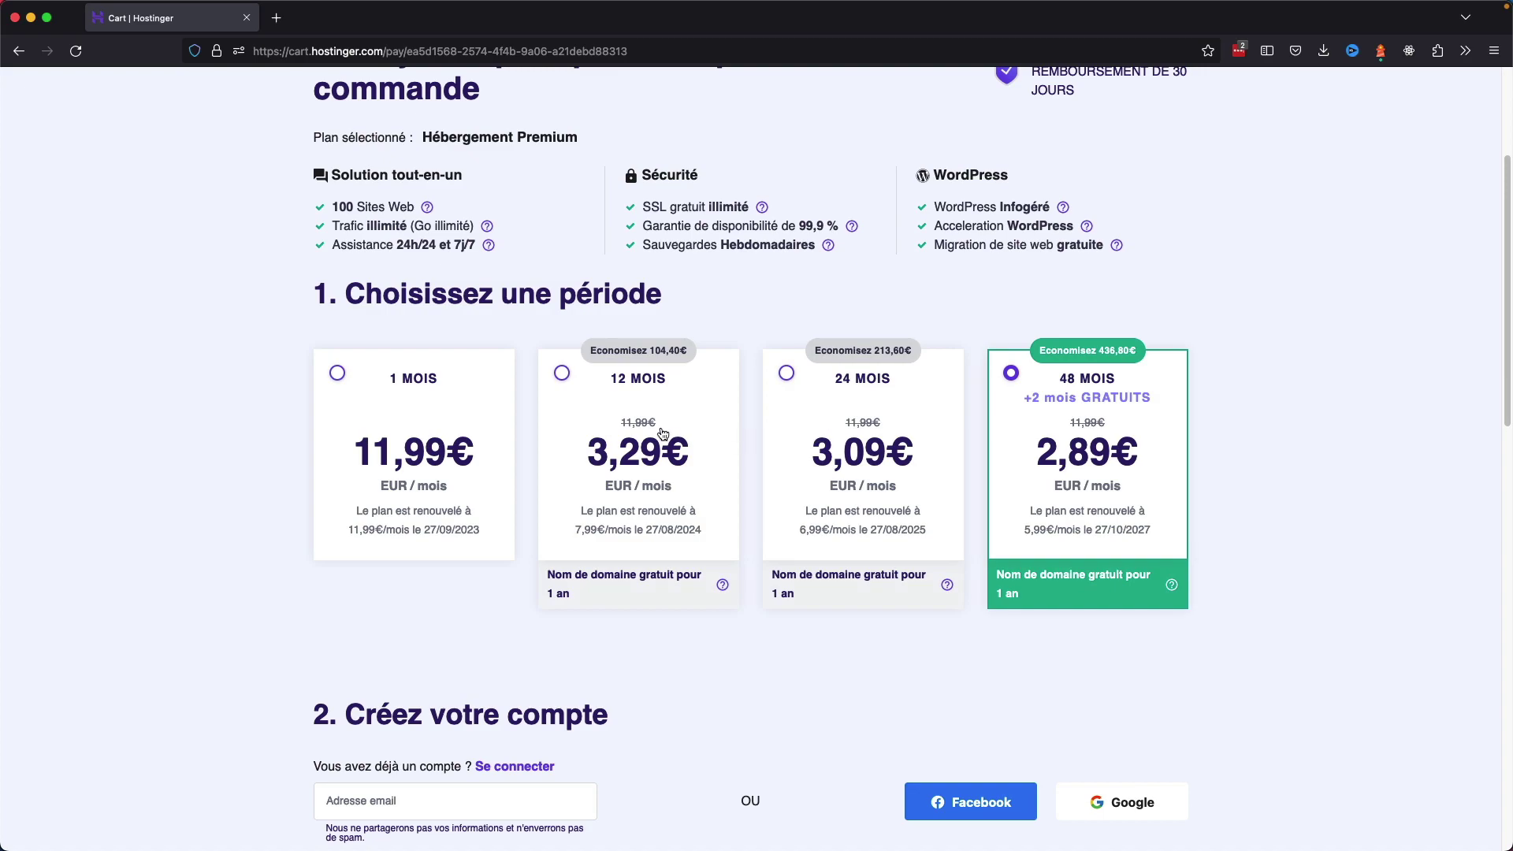
{"action": "left_click", "coordinate": [562, 374]}
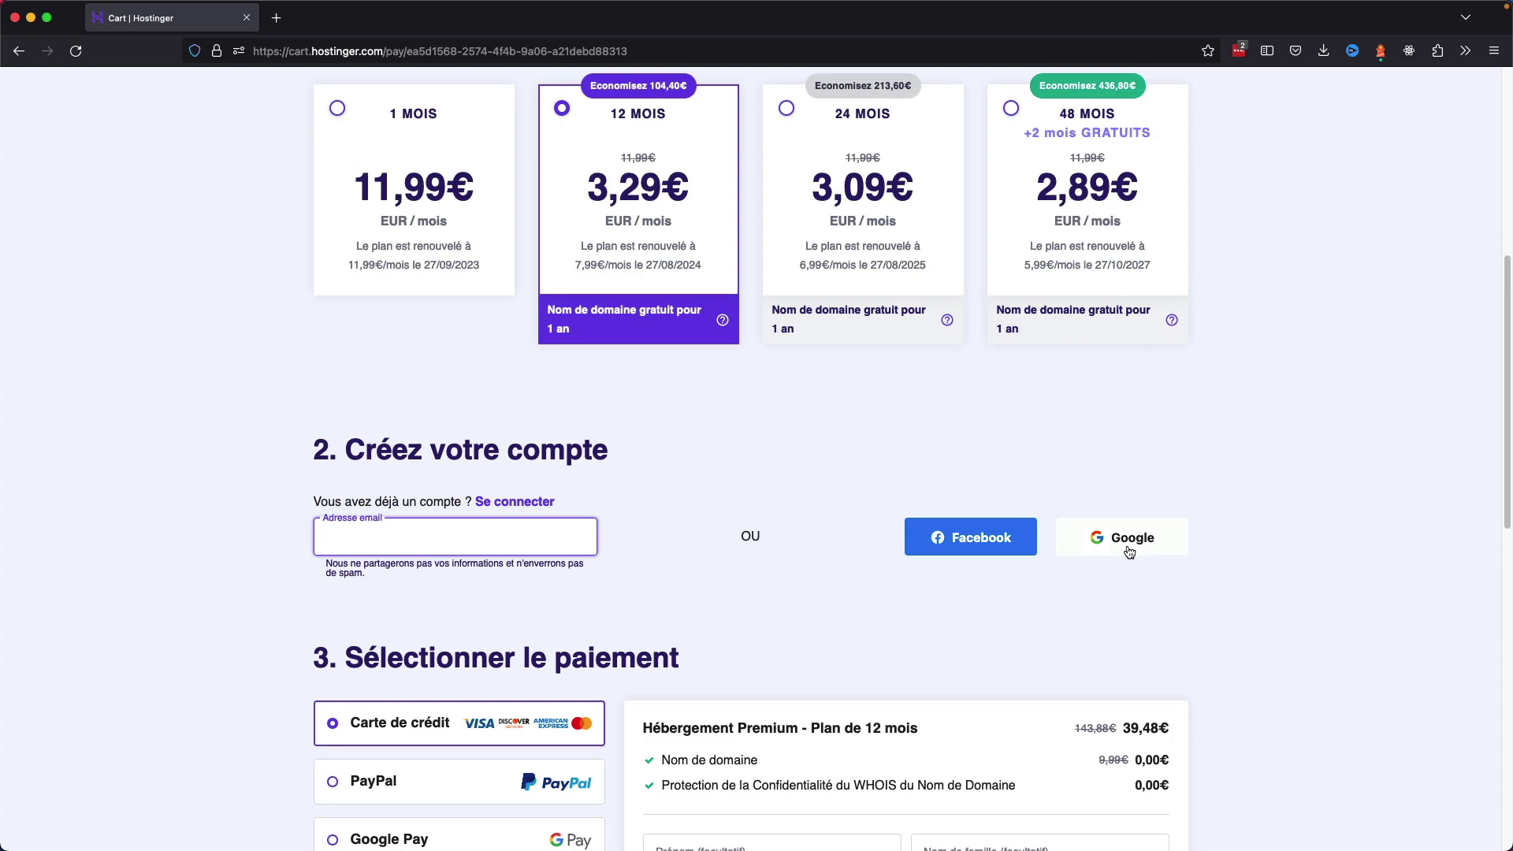
{"action": "left_click", "coordinate": [1160, 539]}
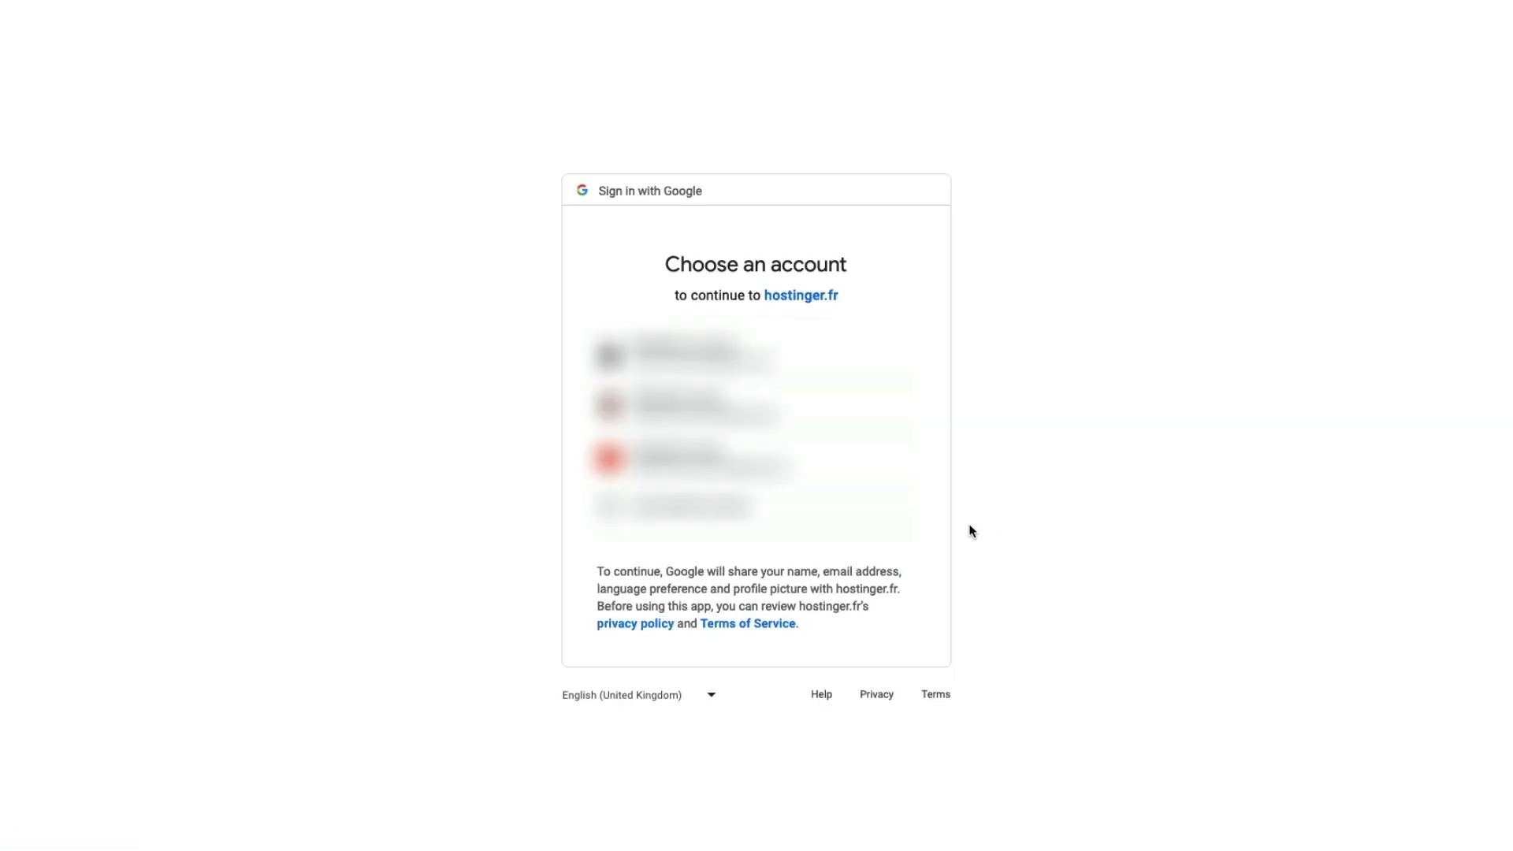
{"action": "left_click", "coordinate": [761, 459]}
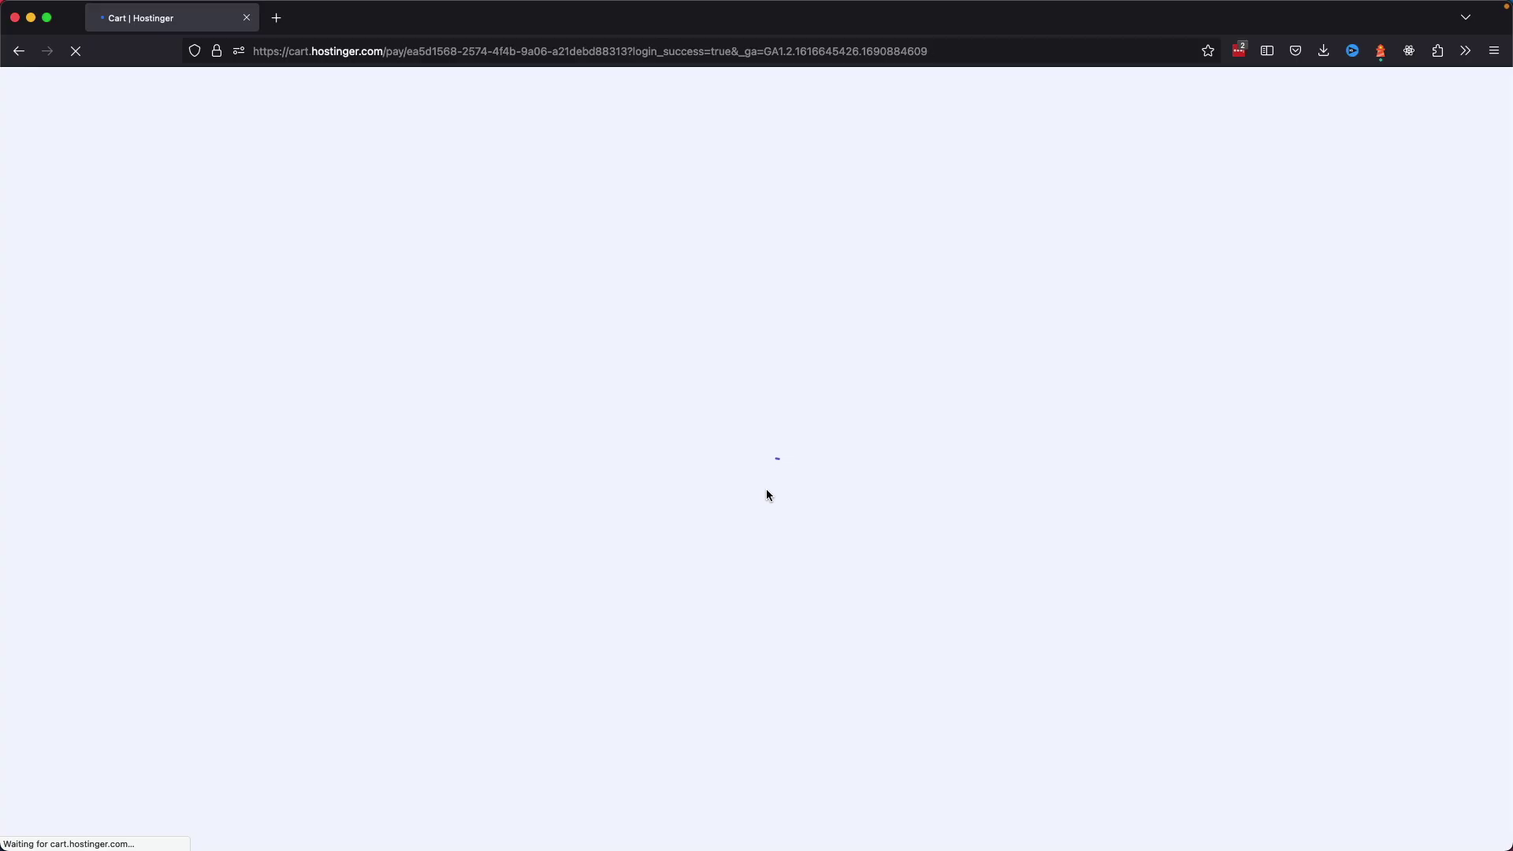
Step: Set the billing country of the order to Spain
{"action": "left_click", "coordinate": [905, 371]}
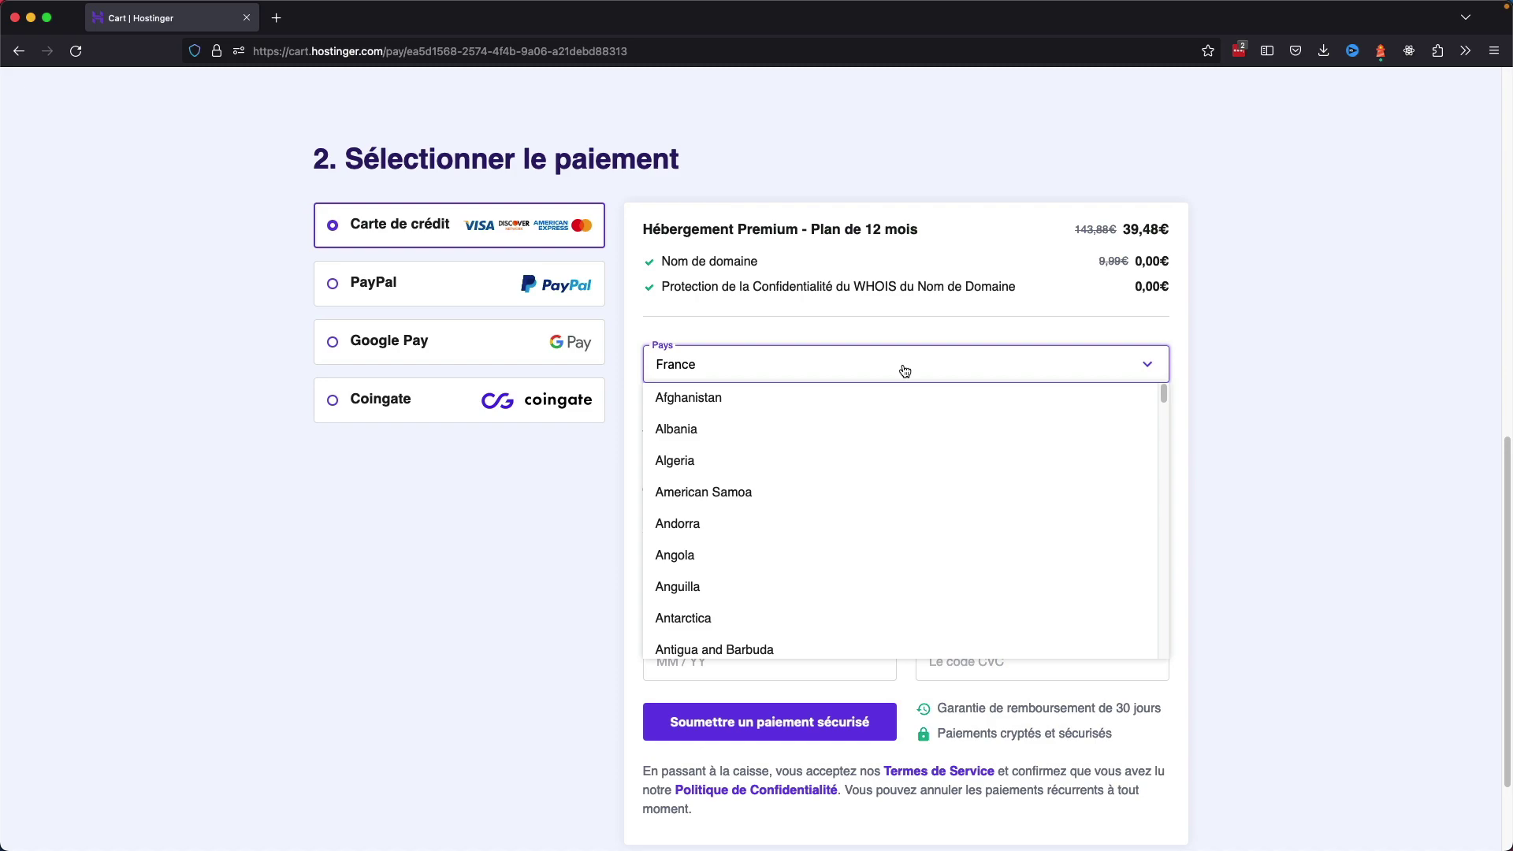
{"action": "scroll", "coordinate": [849, 476], "scroll_direction": "down", "scroll_amount": 20}
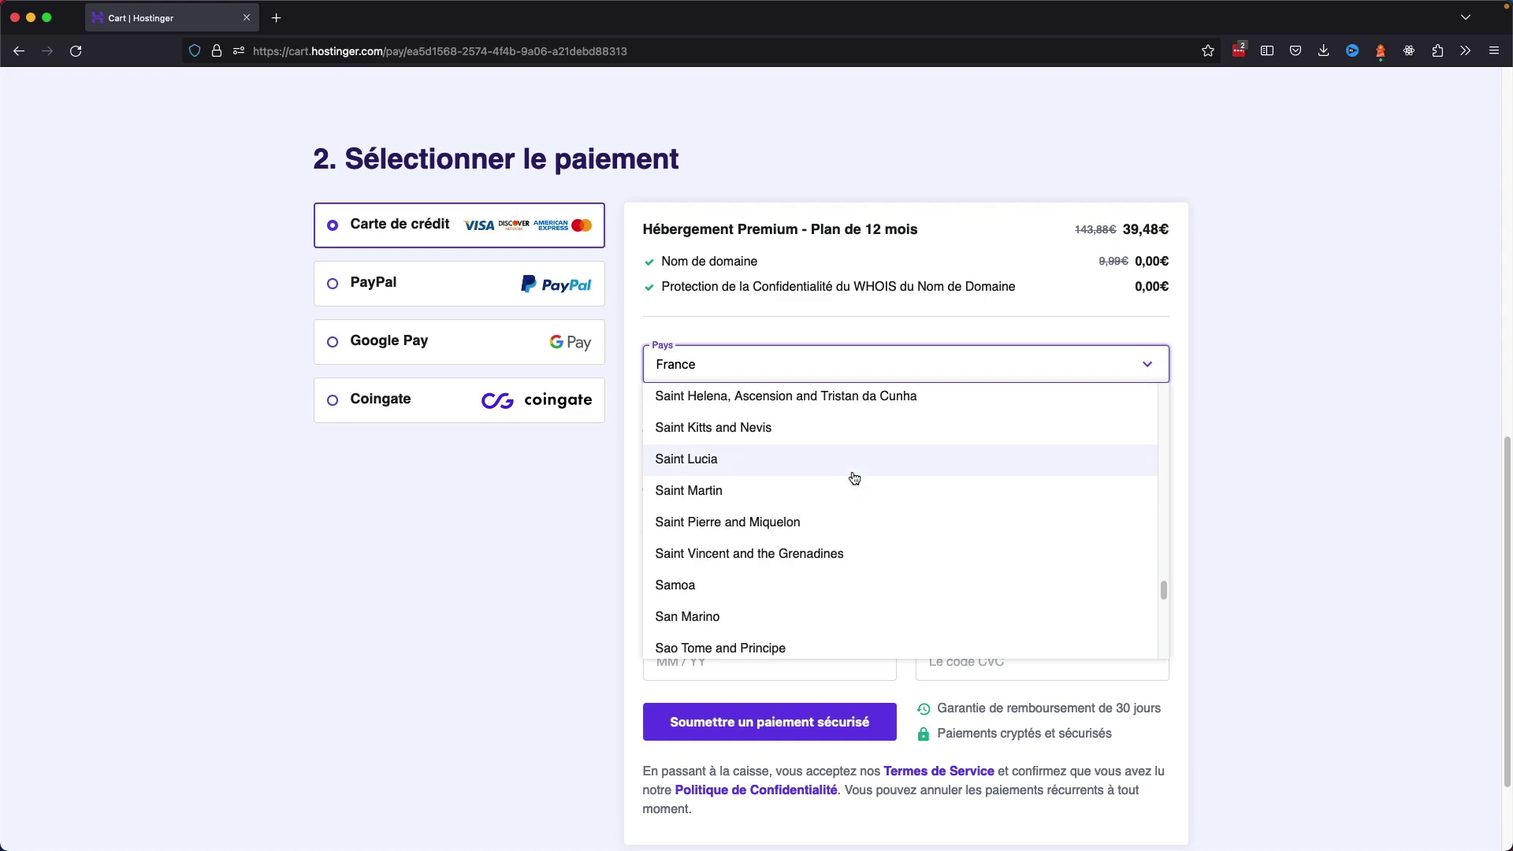
{"action": "scroll", "coordinate": [846, 487], "scroll_direction": "down", "scroll_amount": 10}
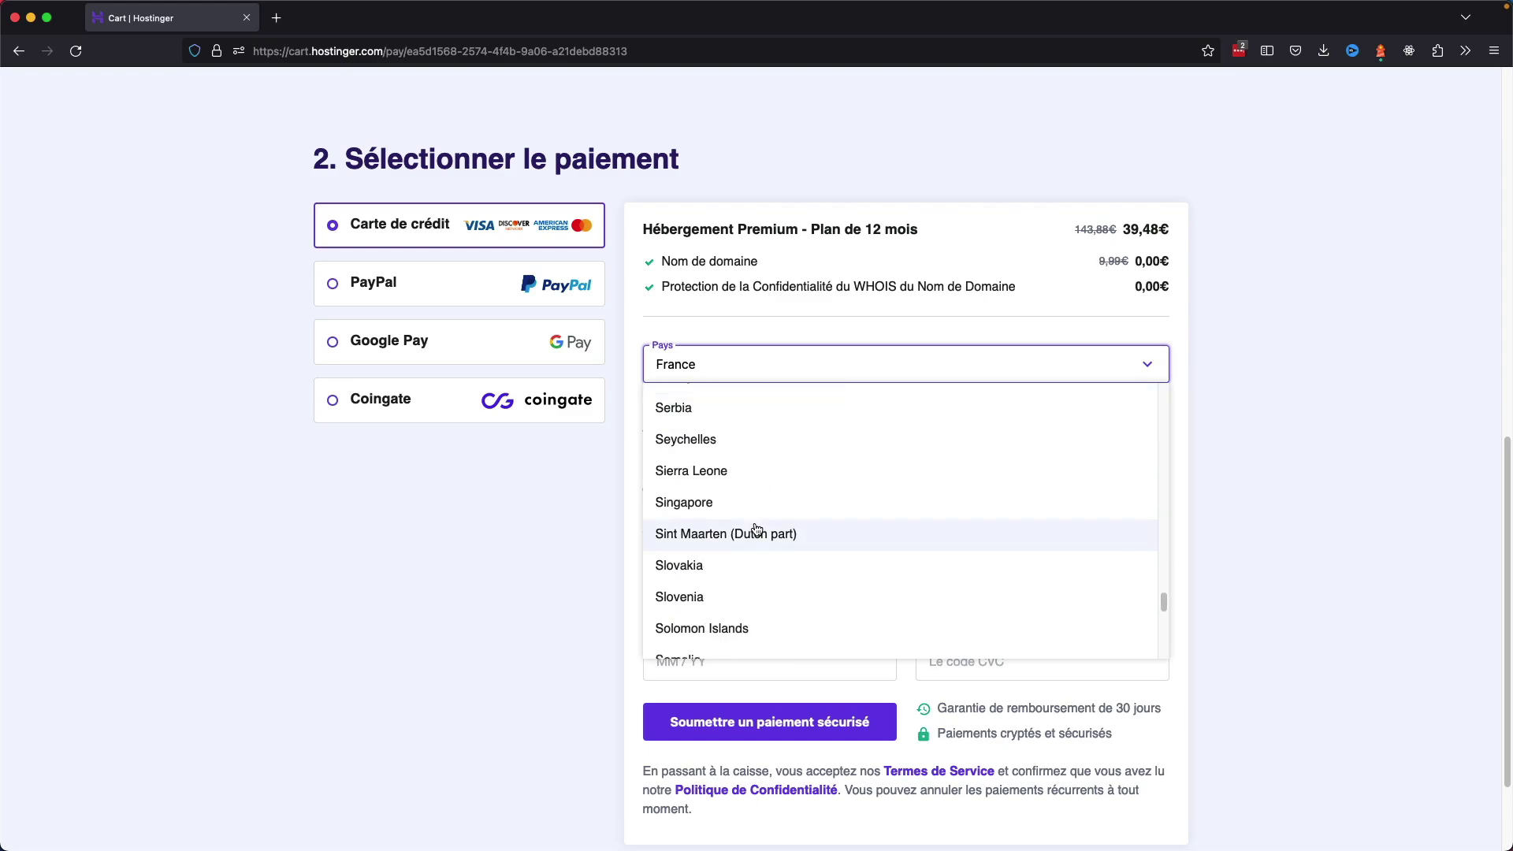
{"action": "scroll", "coordinate": [757, 529], "scroll_direction": "down", "scroll_amount": 5}
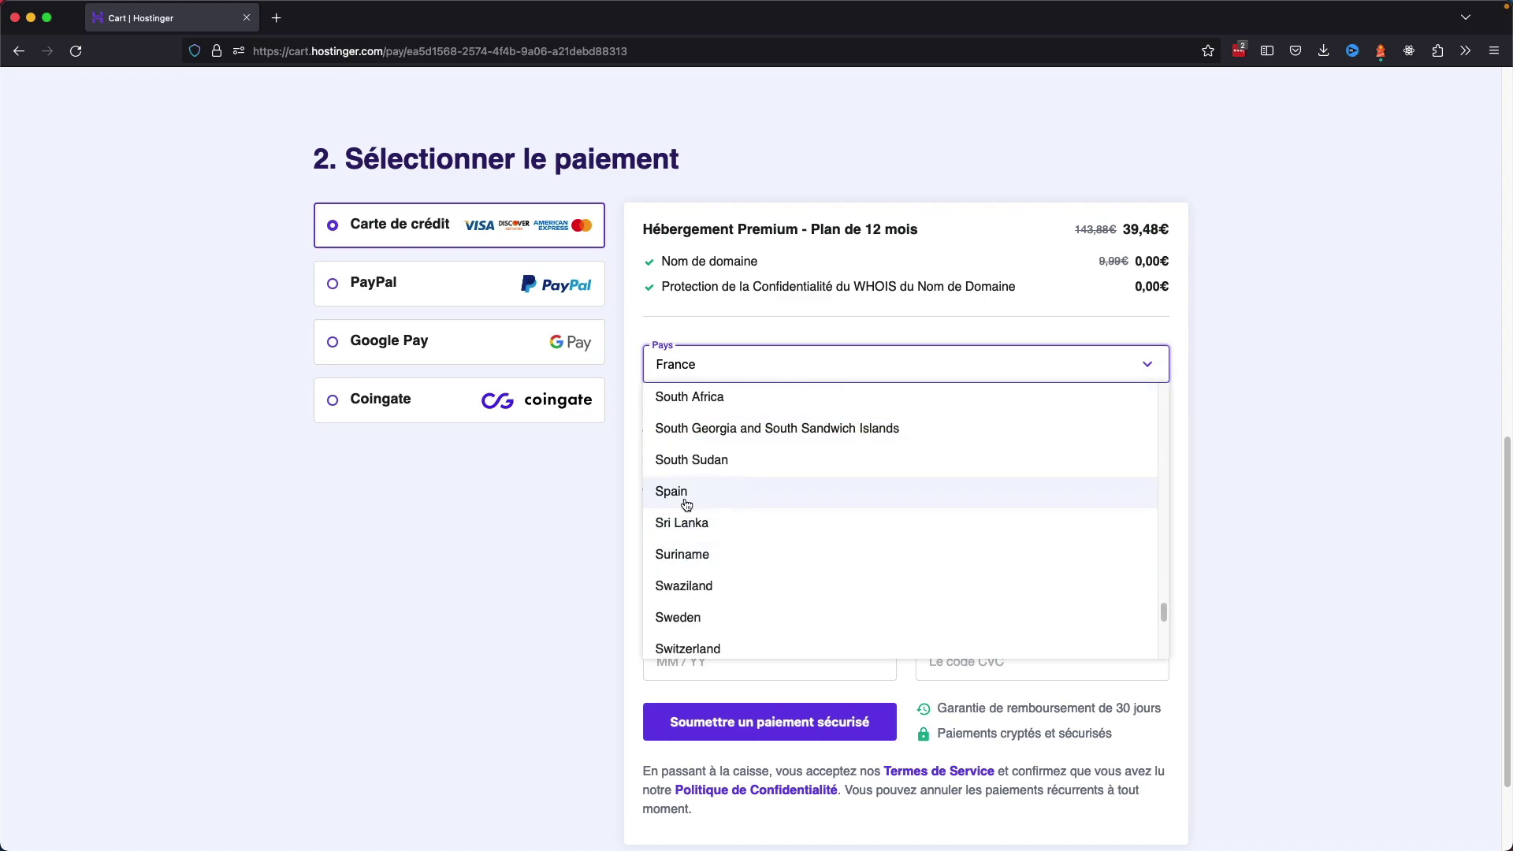
{"action": "left_click", "coordinate": [686, 496]}
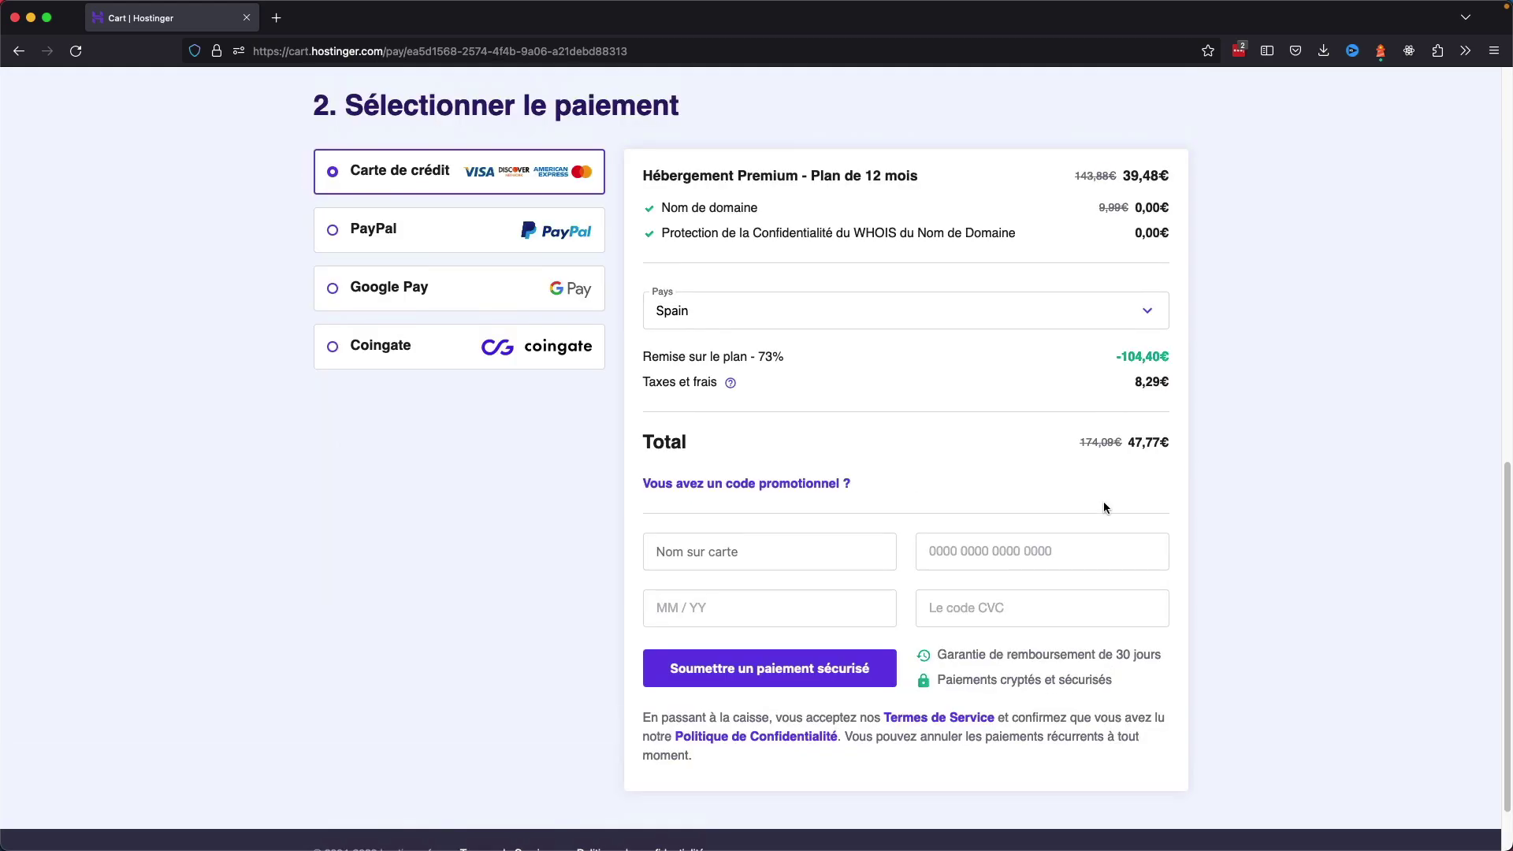
Step: Apply the promotional code CUPONATION15 to the order
{"action": "left_click", "coordinate": [791, 488]}
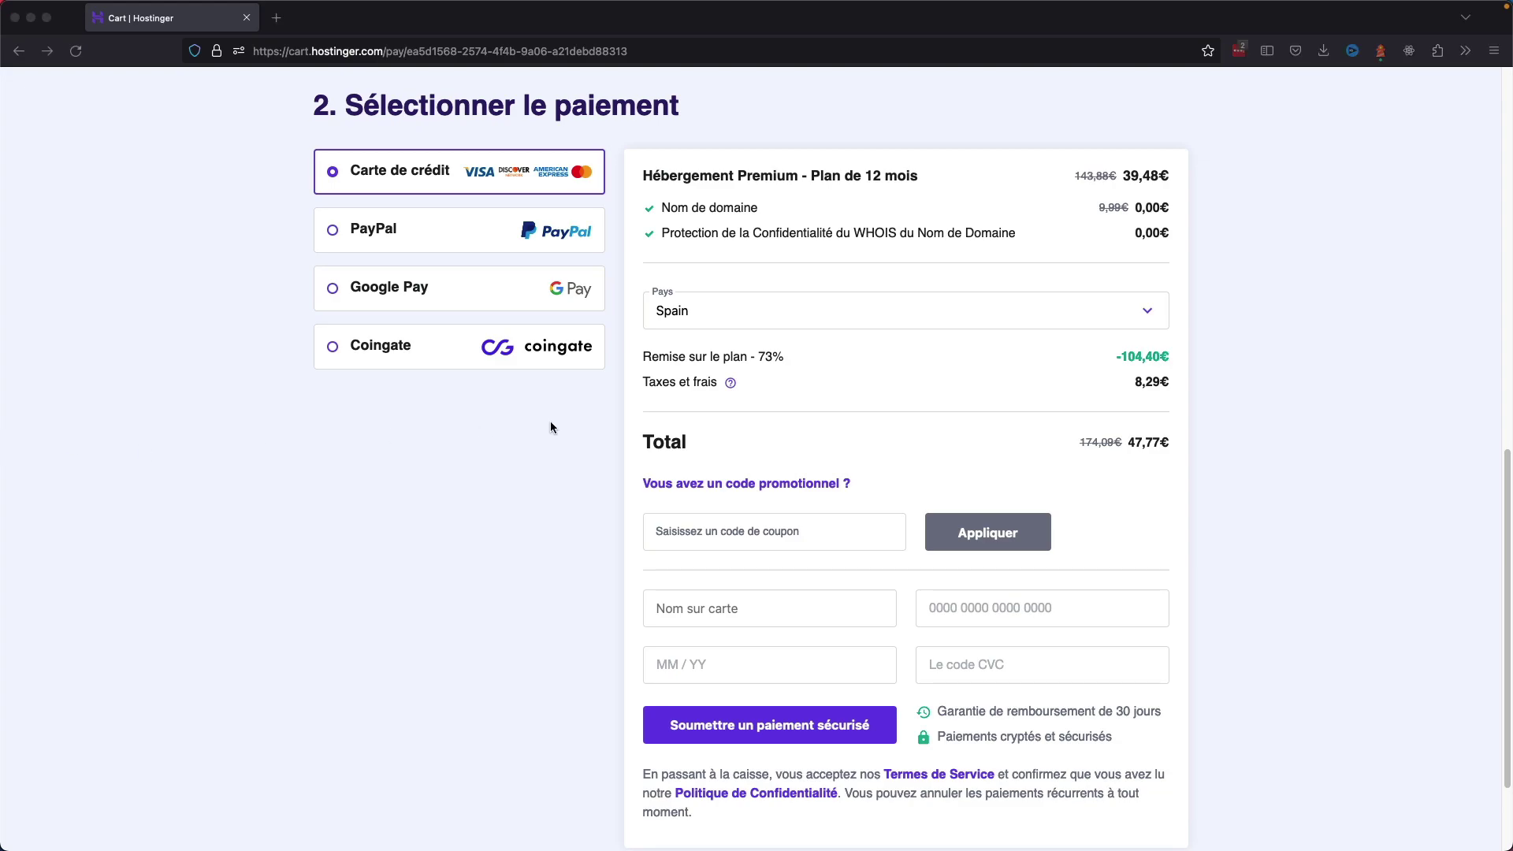
{"action": "left_click", "coordinate": [824, 528]}
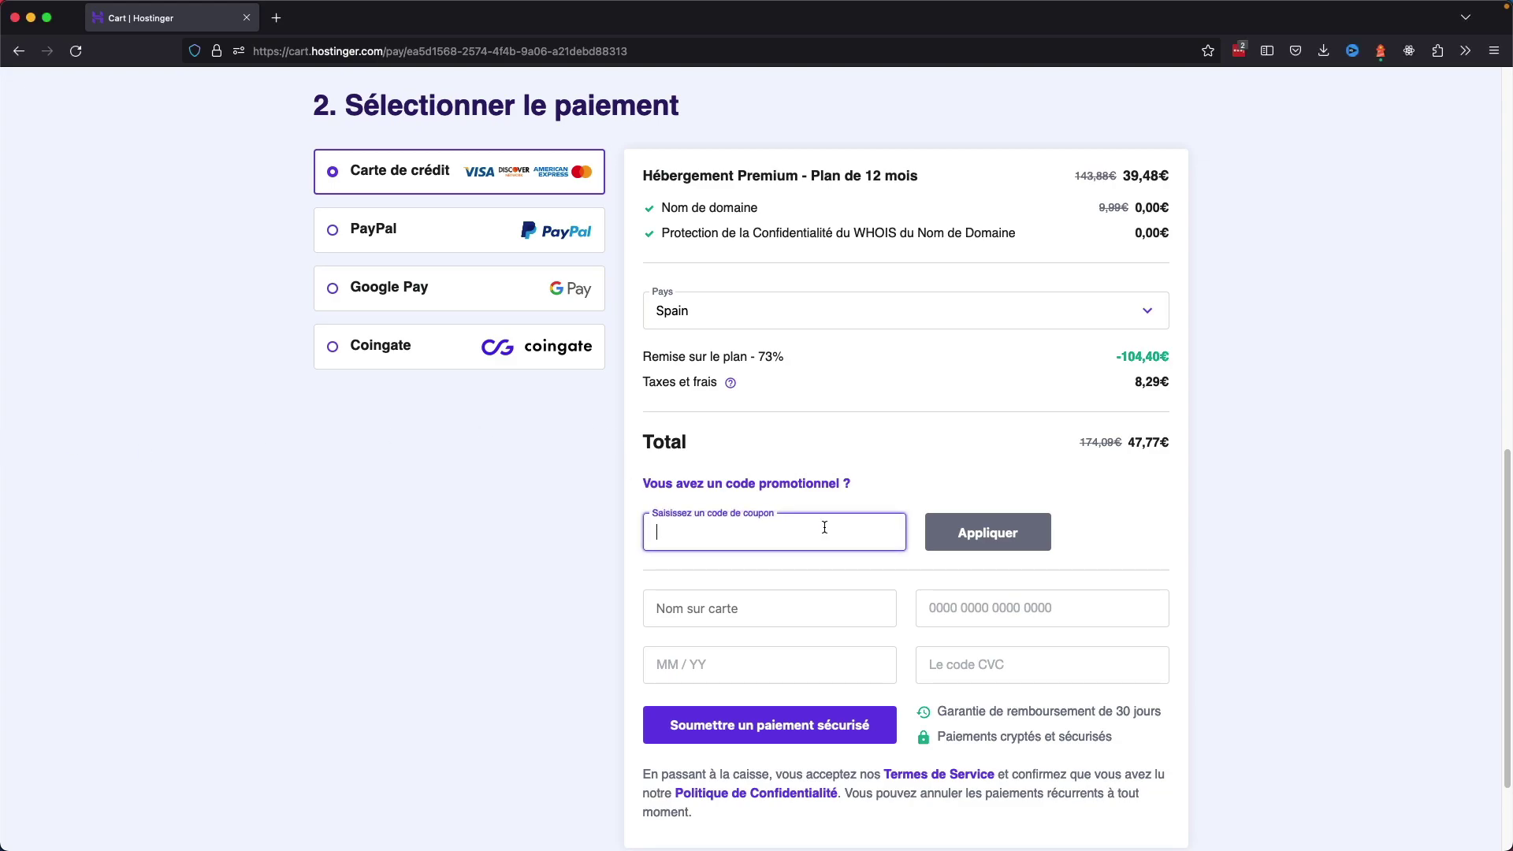
{"action": "type", "text": "CUPONATION15"}
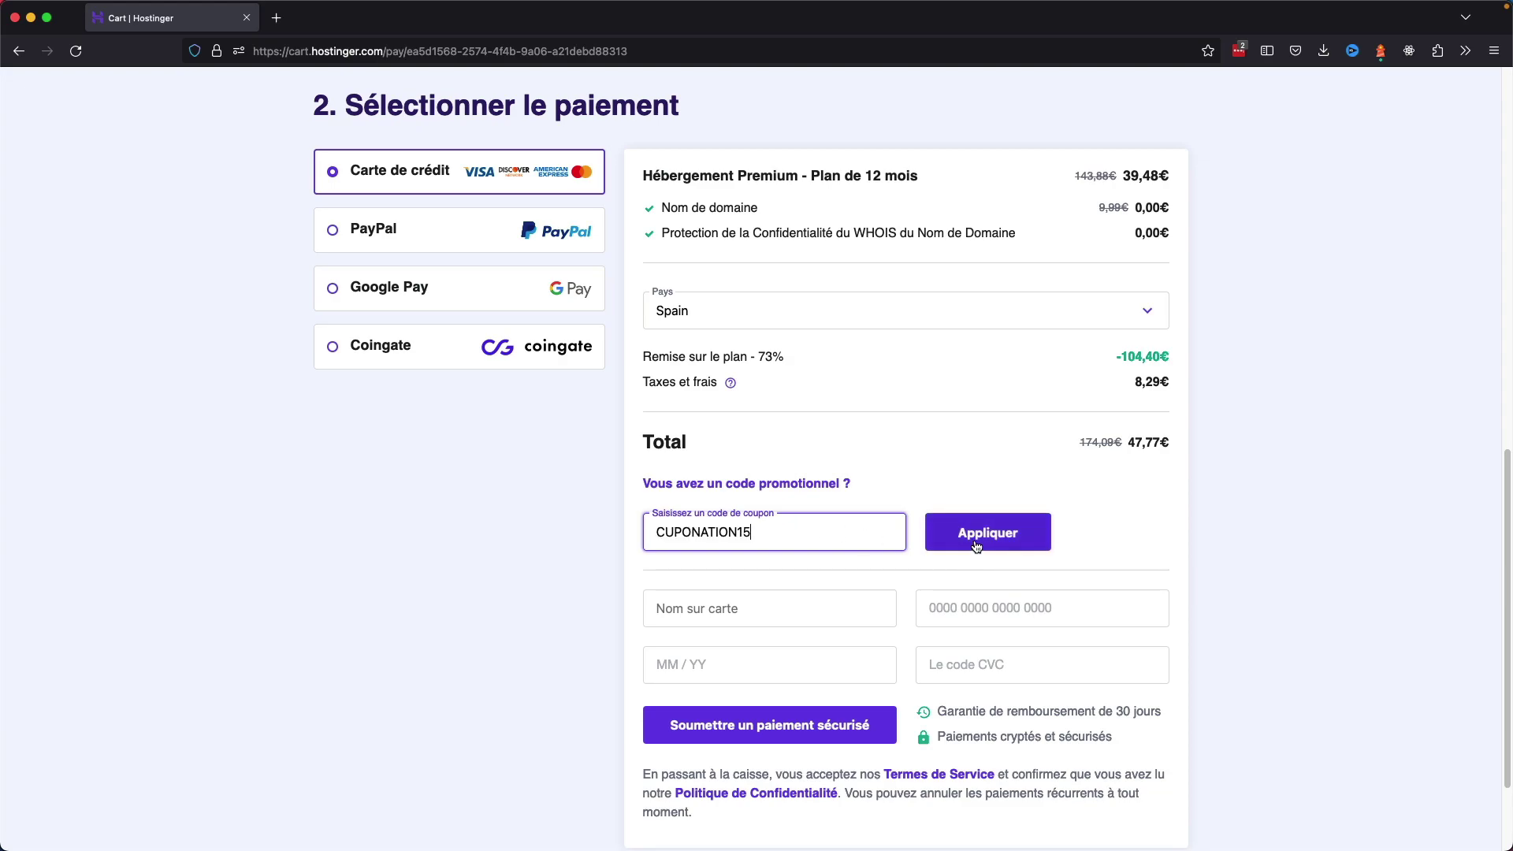
{"action": "left_click", "coordinate": [986, 539]}
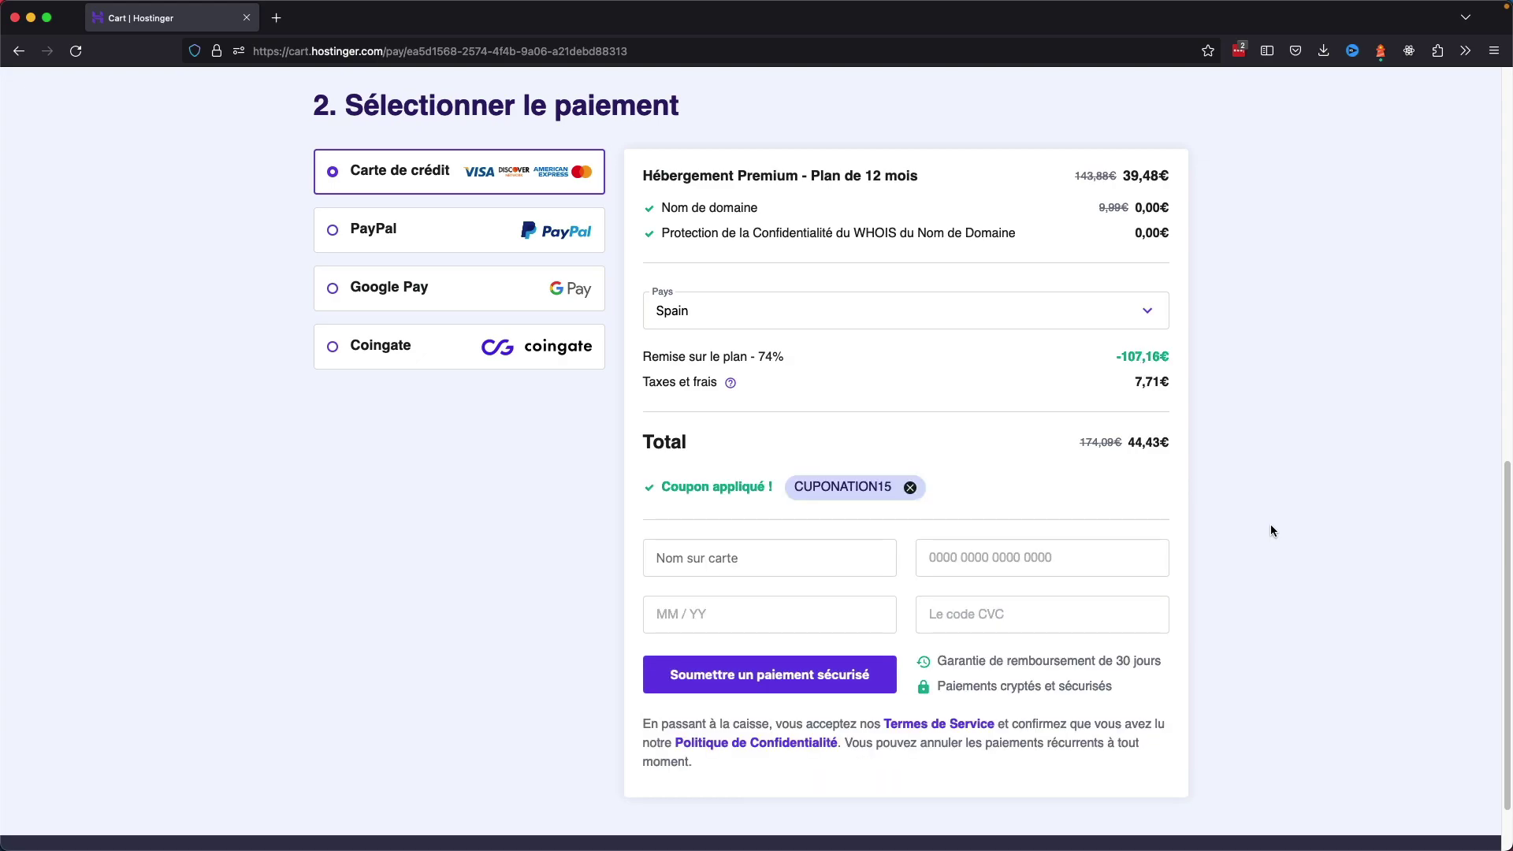
Step: Fill in the cardholder name, card number, expiry date and CVC, and submit the secure payment
{"action": "scroll", "coordinate": [1276, 522], "scroll_direction": "down", "scroll_amount": 2}
{"action": "left_click", "coordinate": [826, 473]}
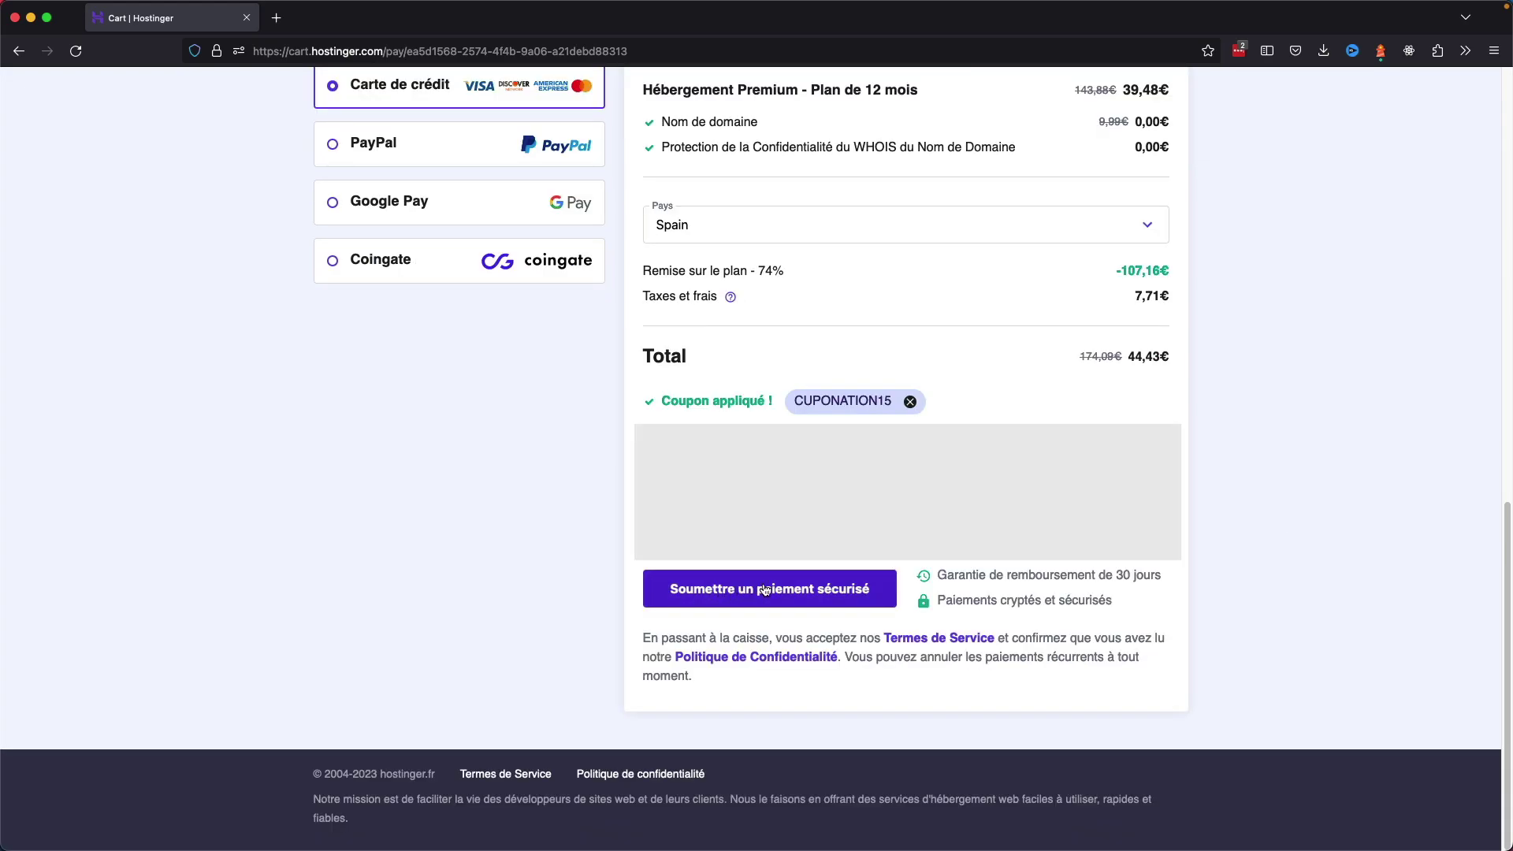
{"action": "left_click", "coordinate": [834, 591]}
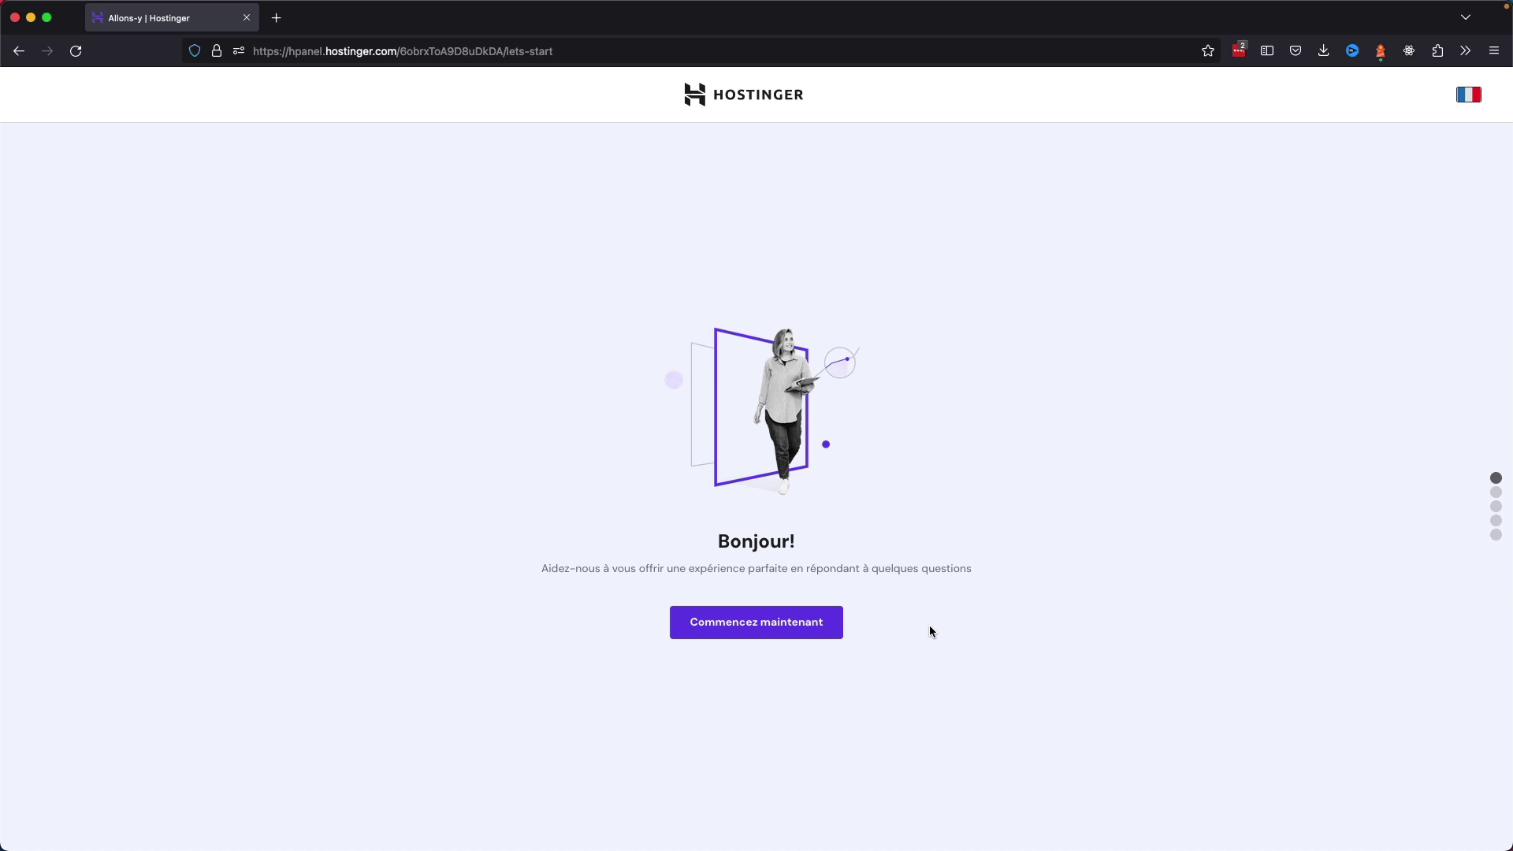
Step: From the hPanel home page, start claiming the free domain and check the availability of monpremiersiteweb with the .fr extension
{"action": "left_click", "coordinate": [766, 104]}
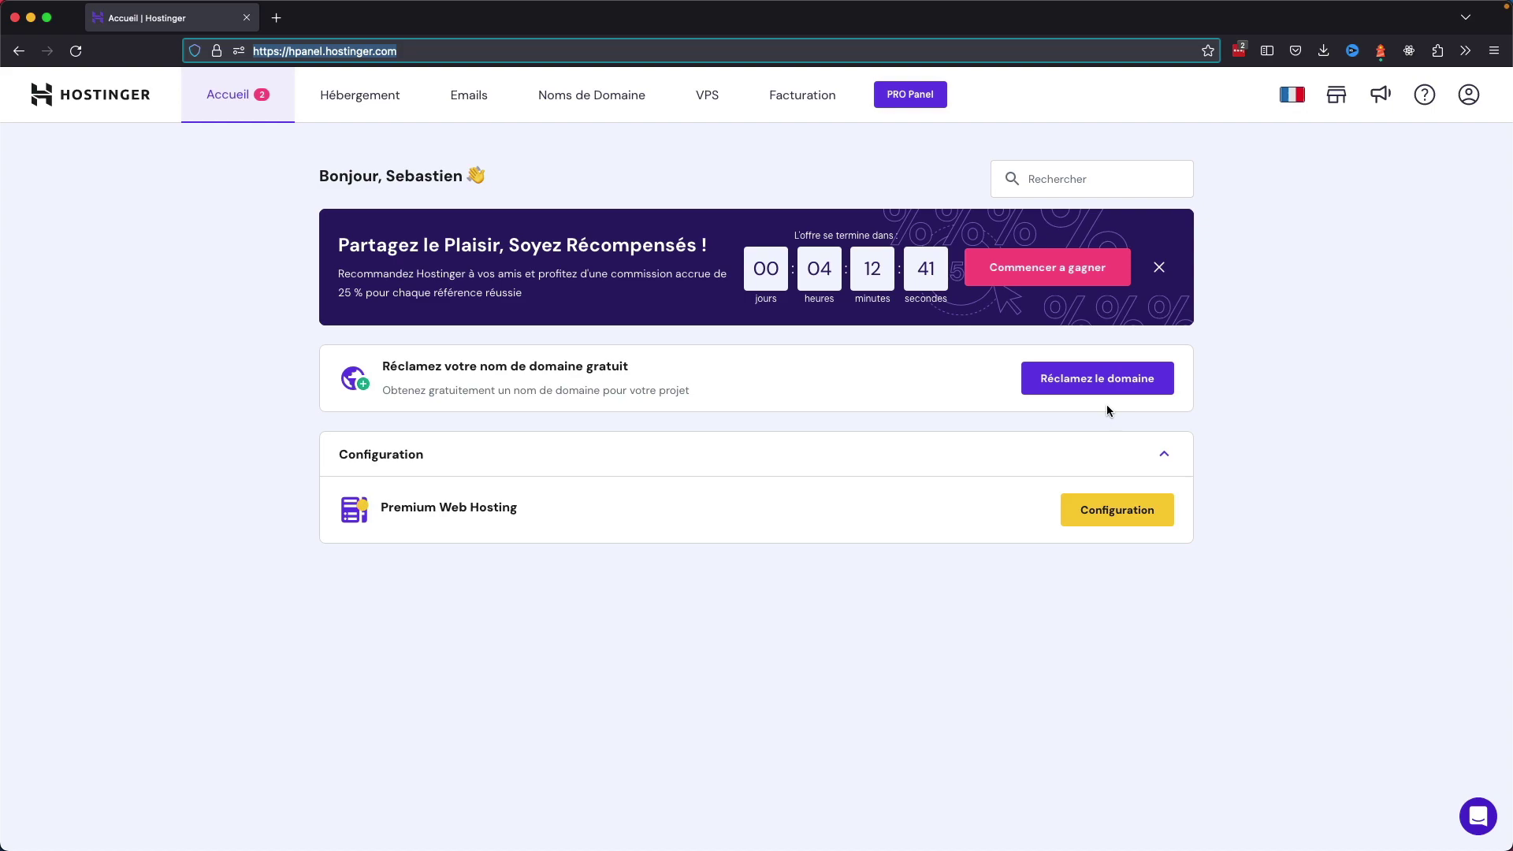
{"action": "left_click", "coordinate": [1115, 384]}
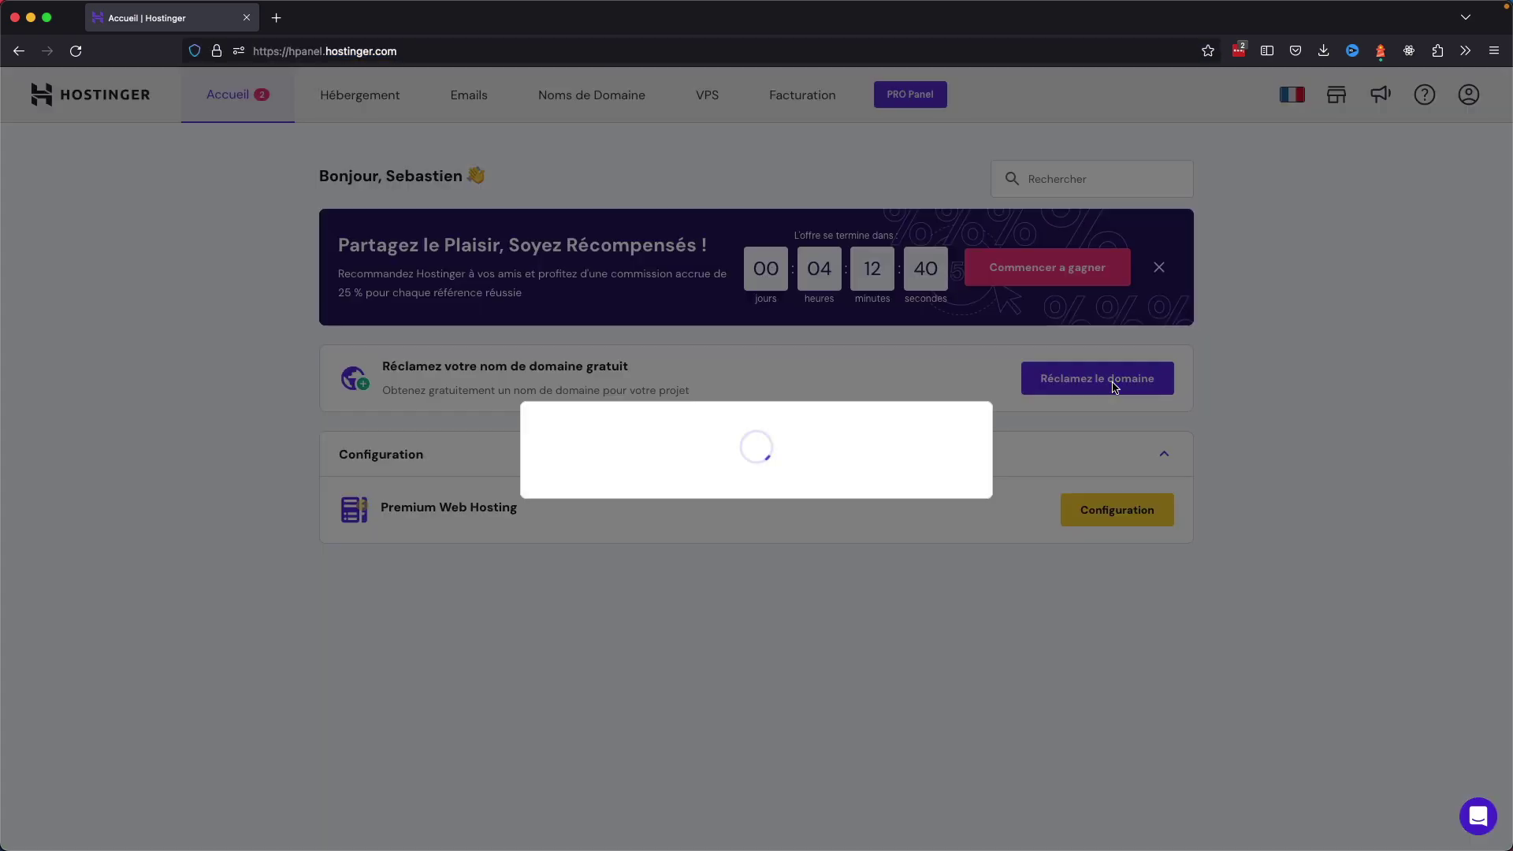
{"action": "left_click", "coordinate": [739, 459]}
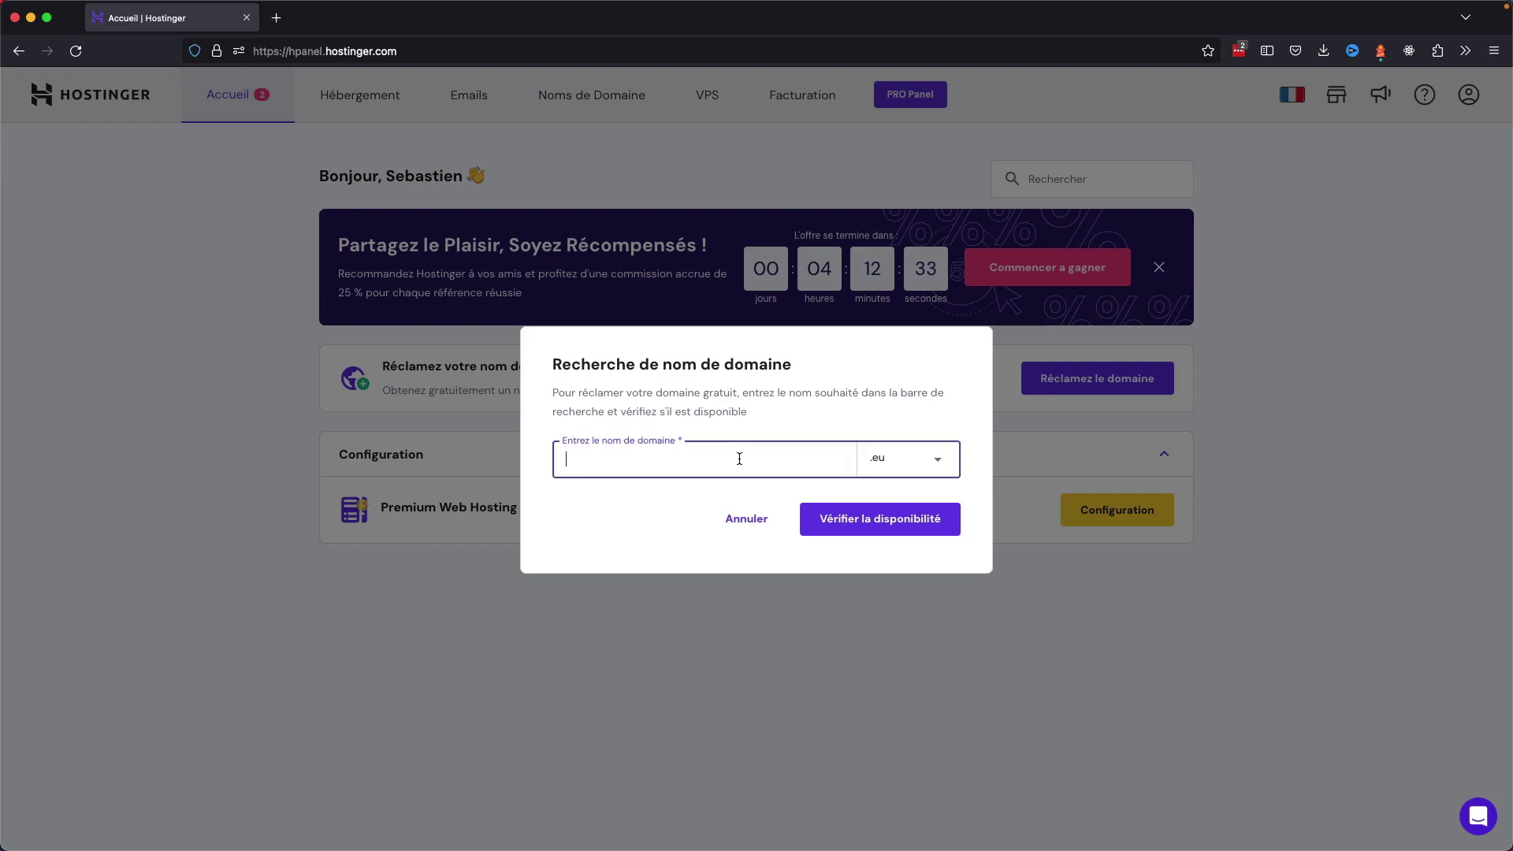
{"action": "type", "text": "monpremiersiteweb"}
{"action": "left_click", "coordinate": [908, 460]}
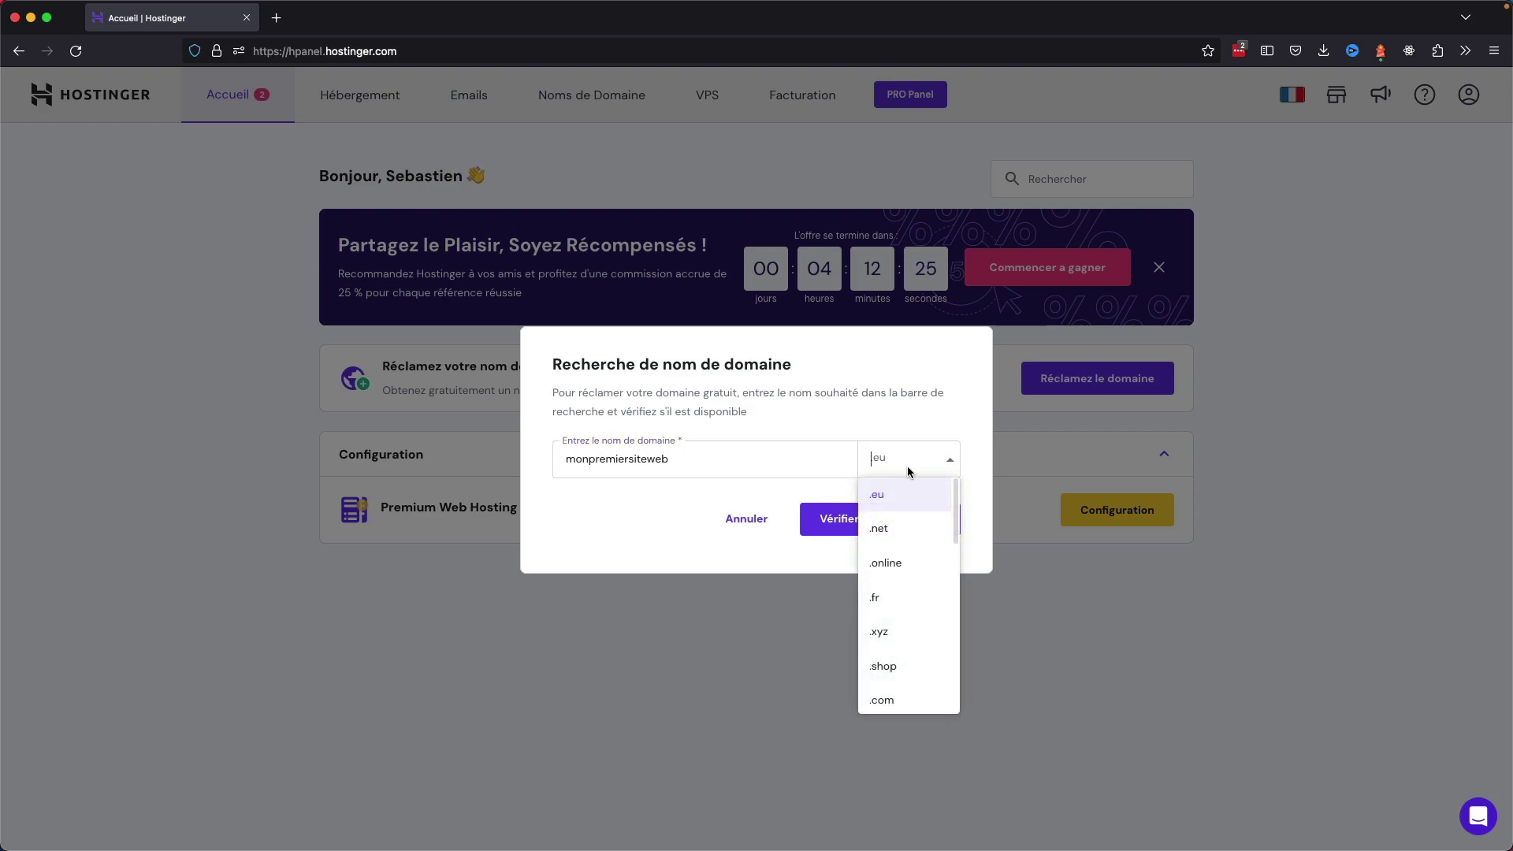
{"action": "left_click", "coordinate": [901, 604]}
{"action": "left_click", "coordinate": [893, 520]}
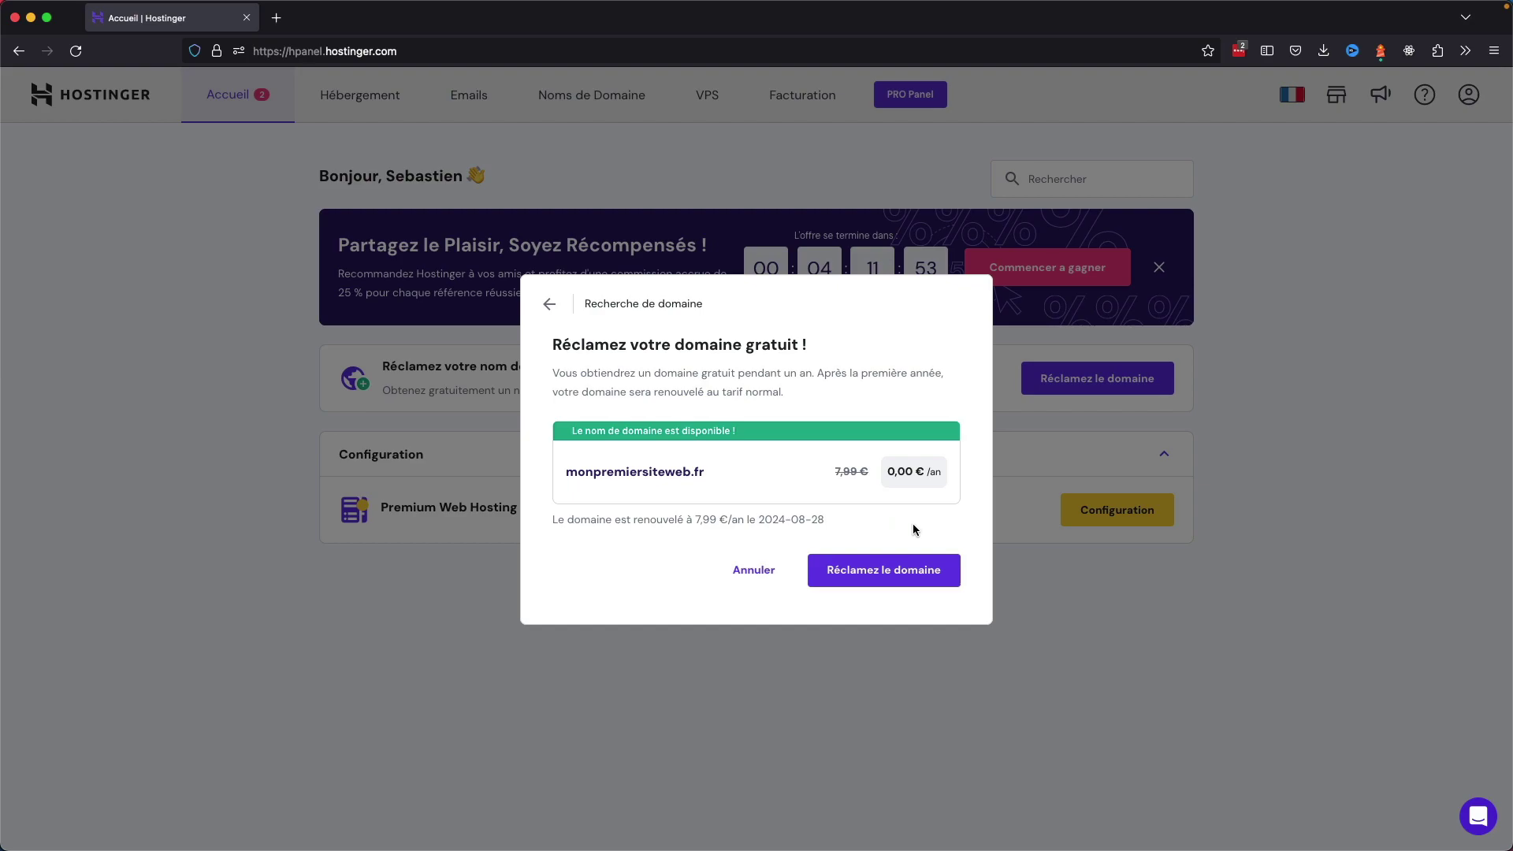
Step: Claim monpremiersiteweb.fr and complete its registration as Personnel in Espagne, accepting the prefilled contact and additional details
{"action": "left_click", "coordinate": [899, 584]}
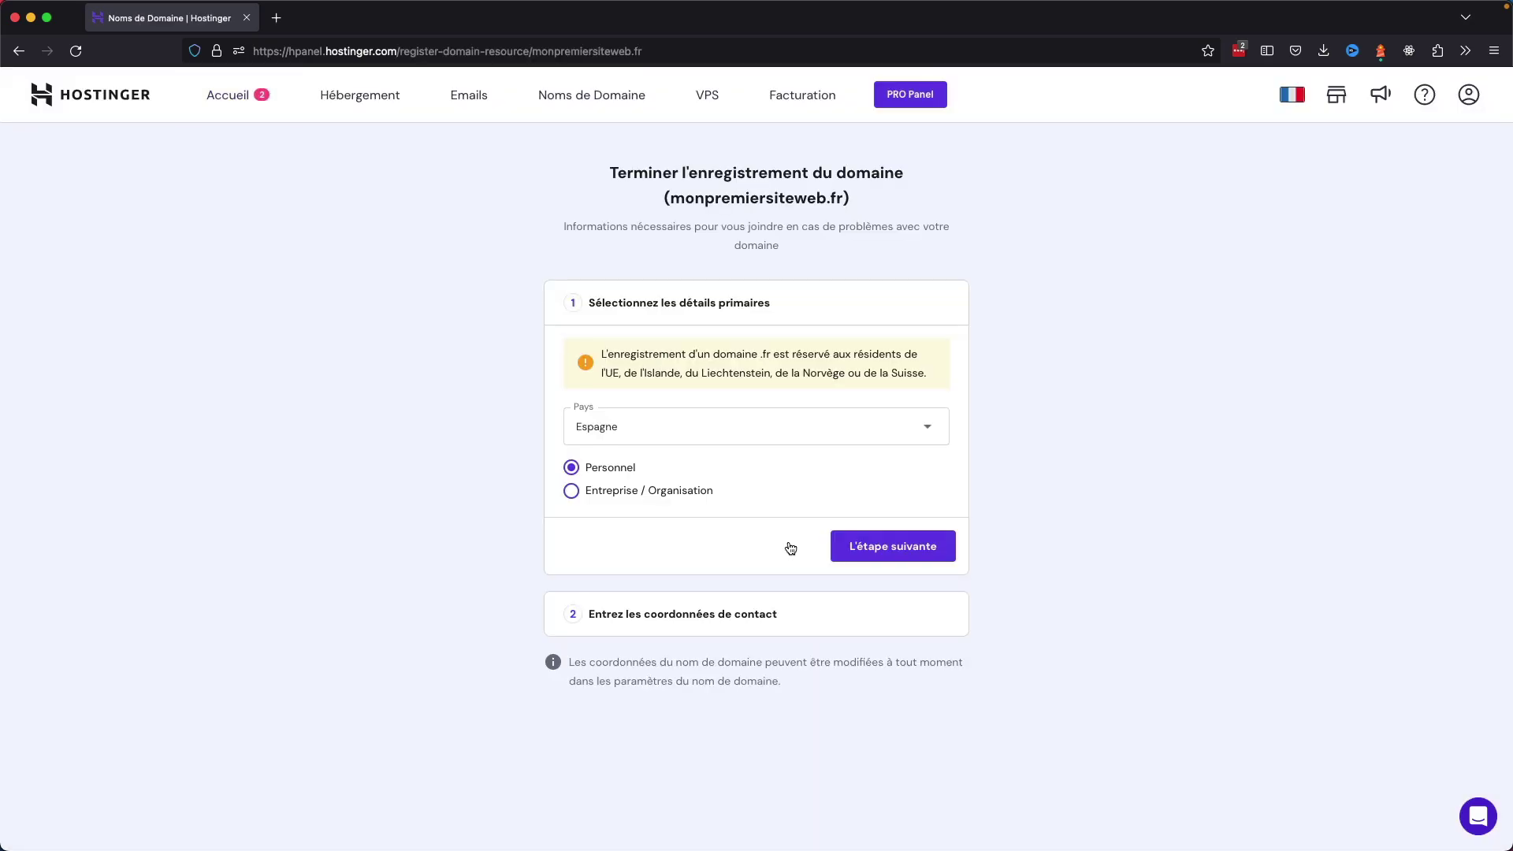
{"action": "left_click", "coordinate": [876, 545]}
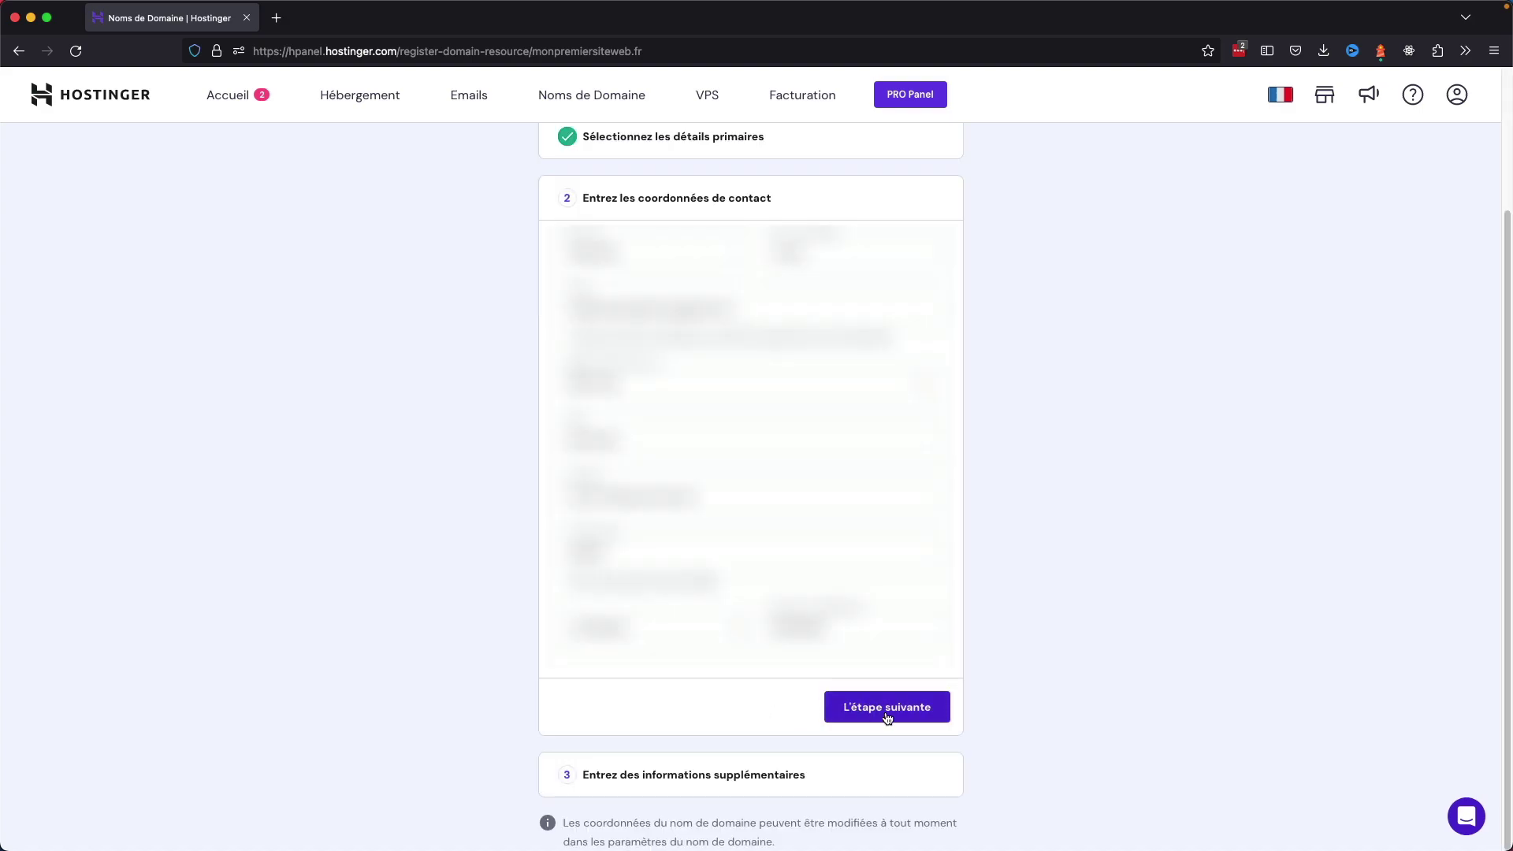
{"action": "left_click", "coordinate": [927, 714]}
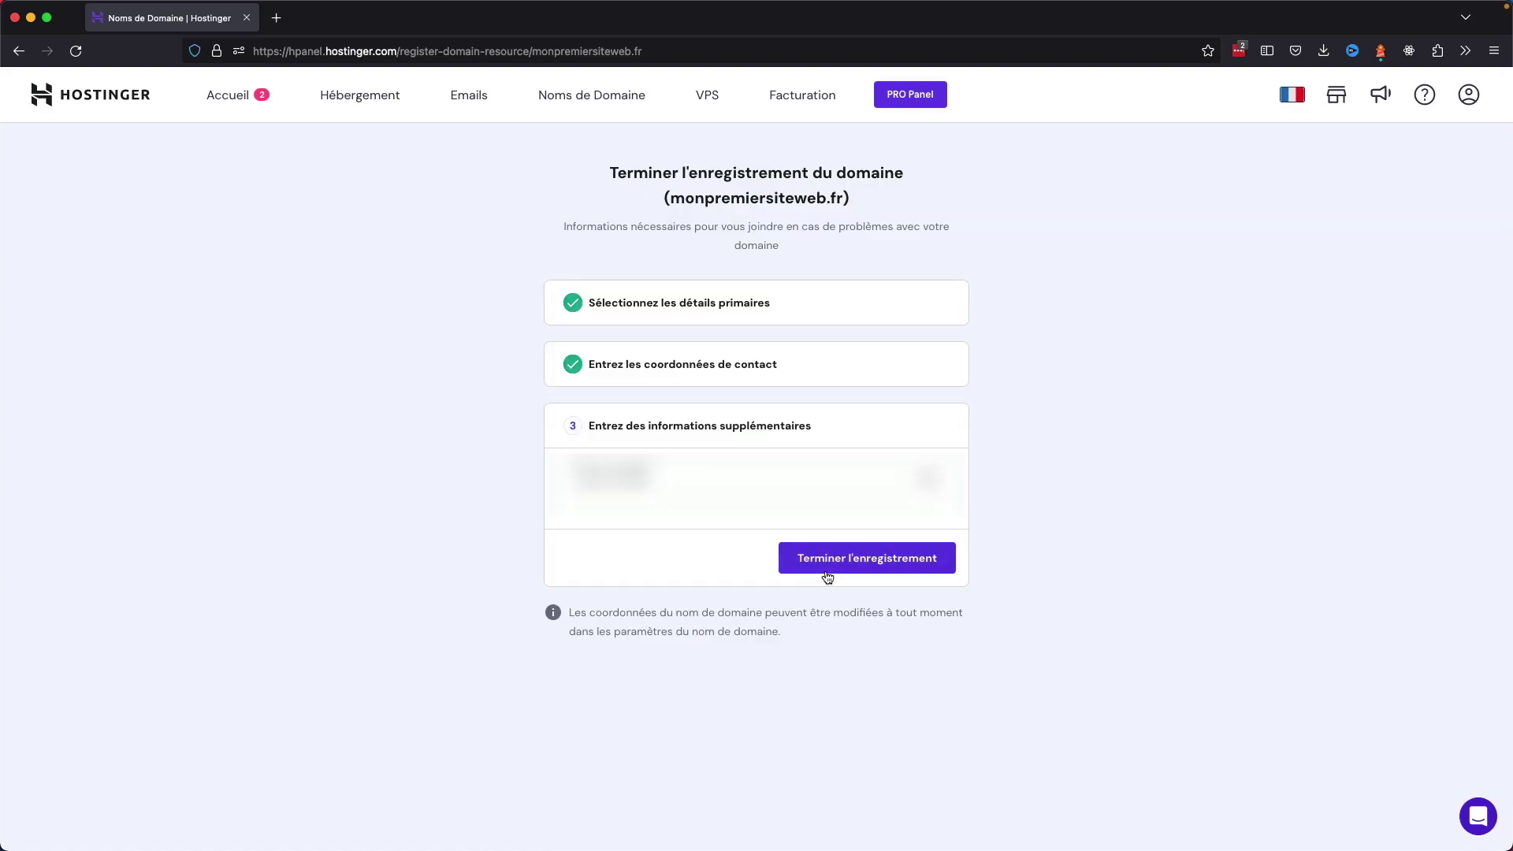
{"action": "left_click", "coordinate": [921, 566]}
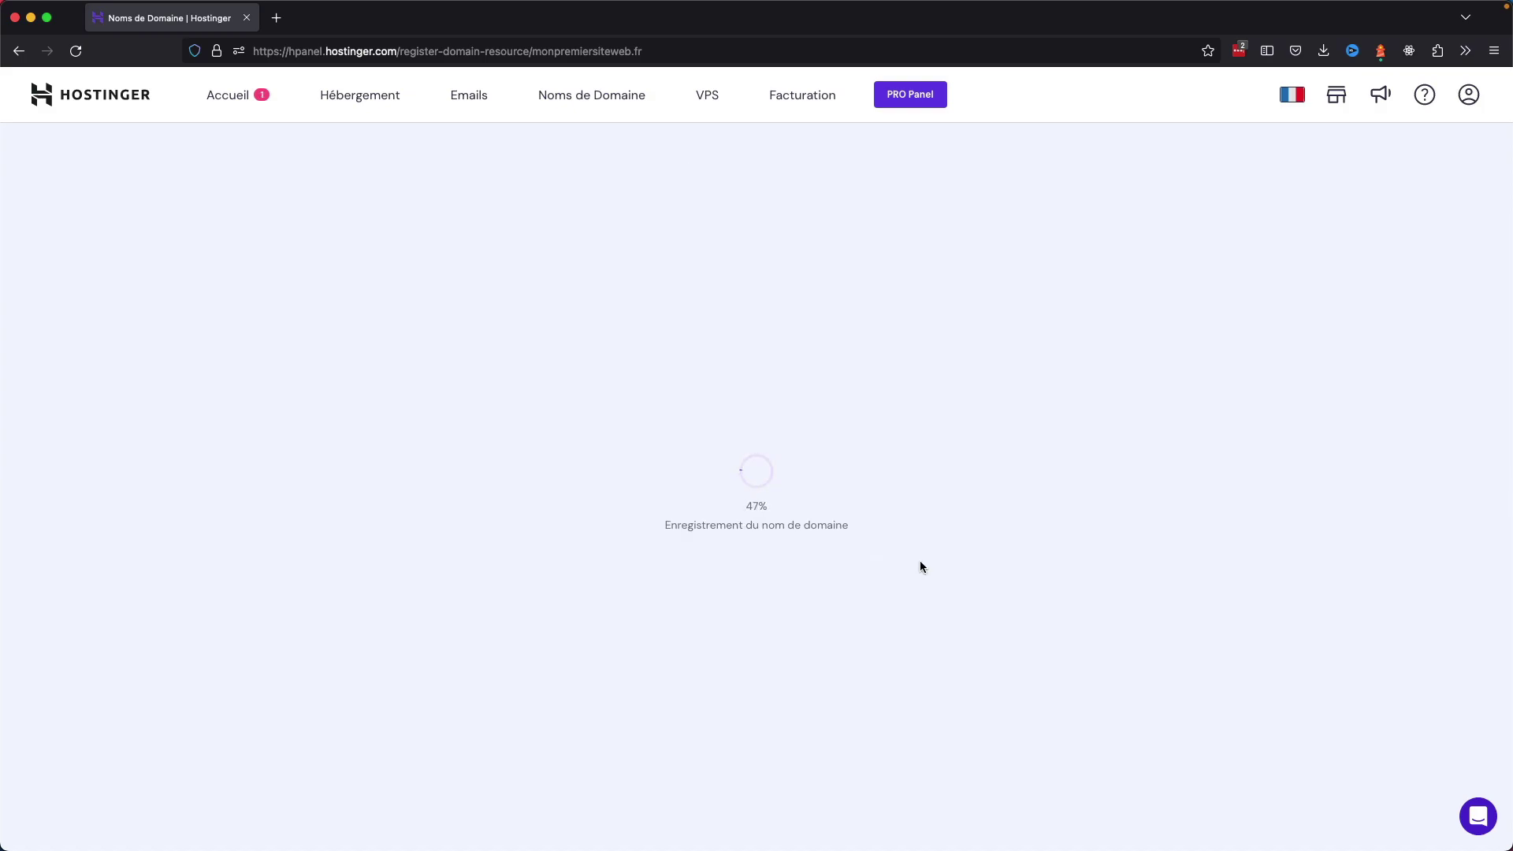
{"action": "left_click", "coordinate": [784, 593]}
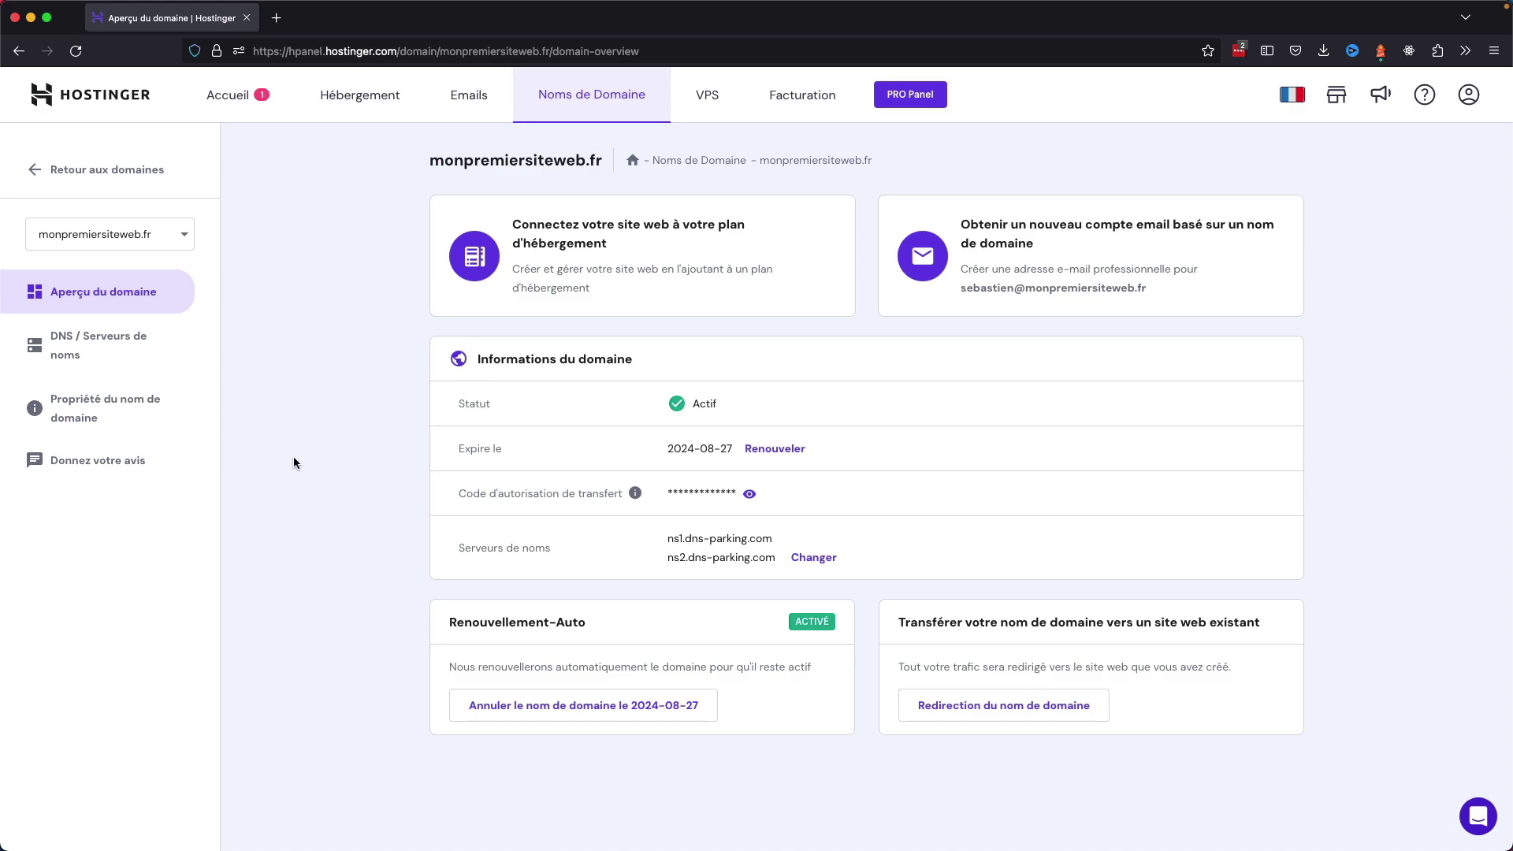
Step: Return to the home page, start the Premium Web Hosting setup and skip the personalised questionnaire
{"action": "left_click", "coordinate": [230, 95]}
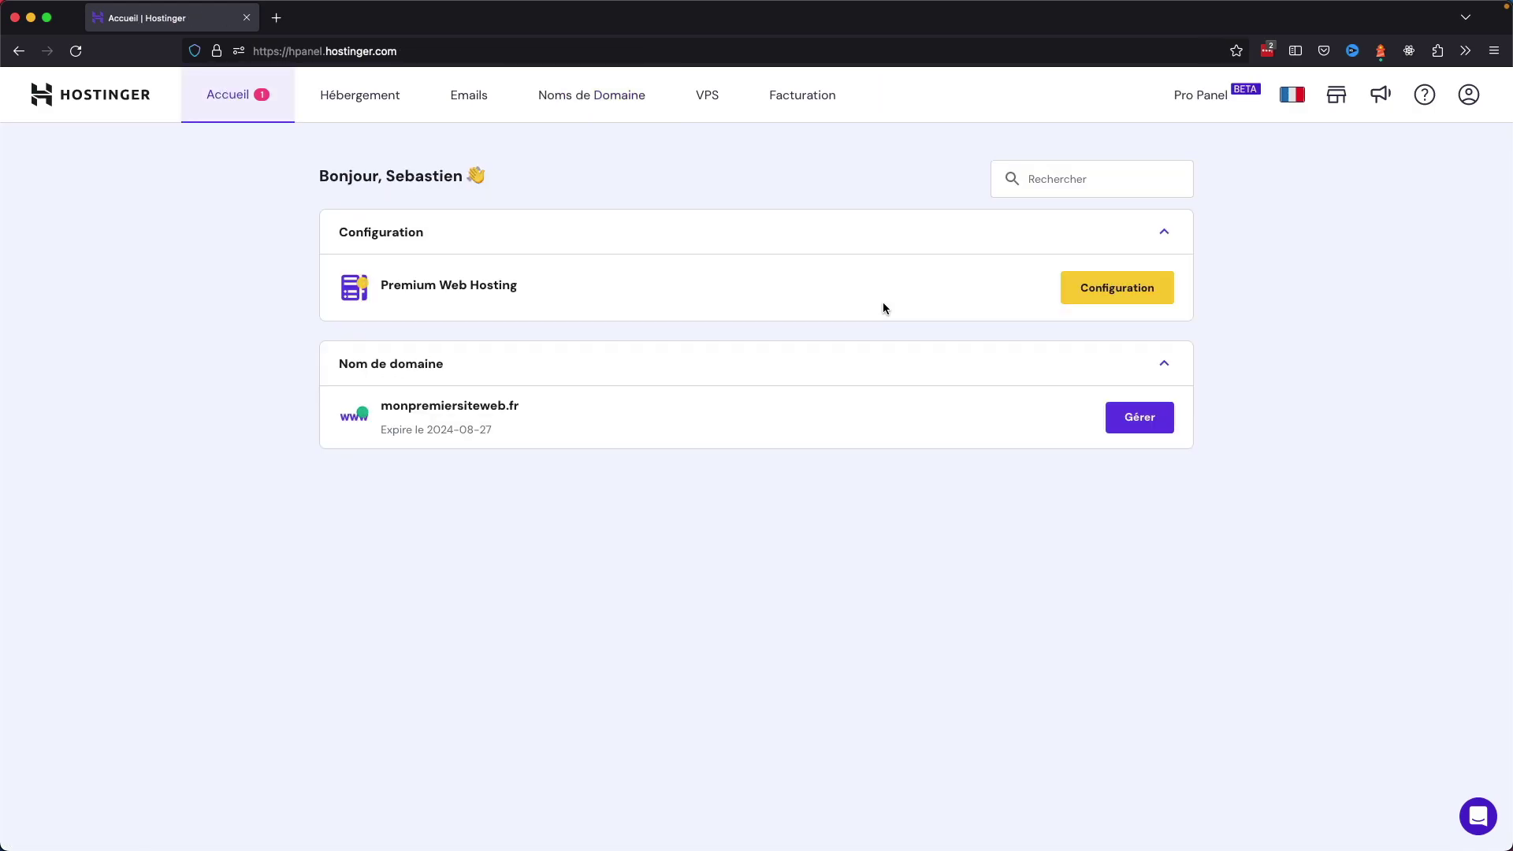
{"action": "left_click", "coordinate": [1156, 297]}
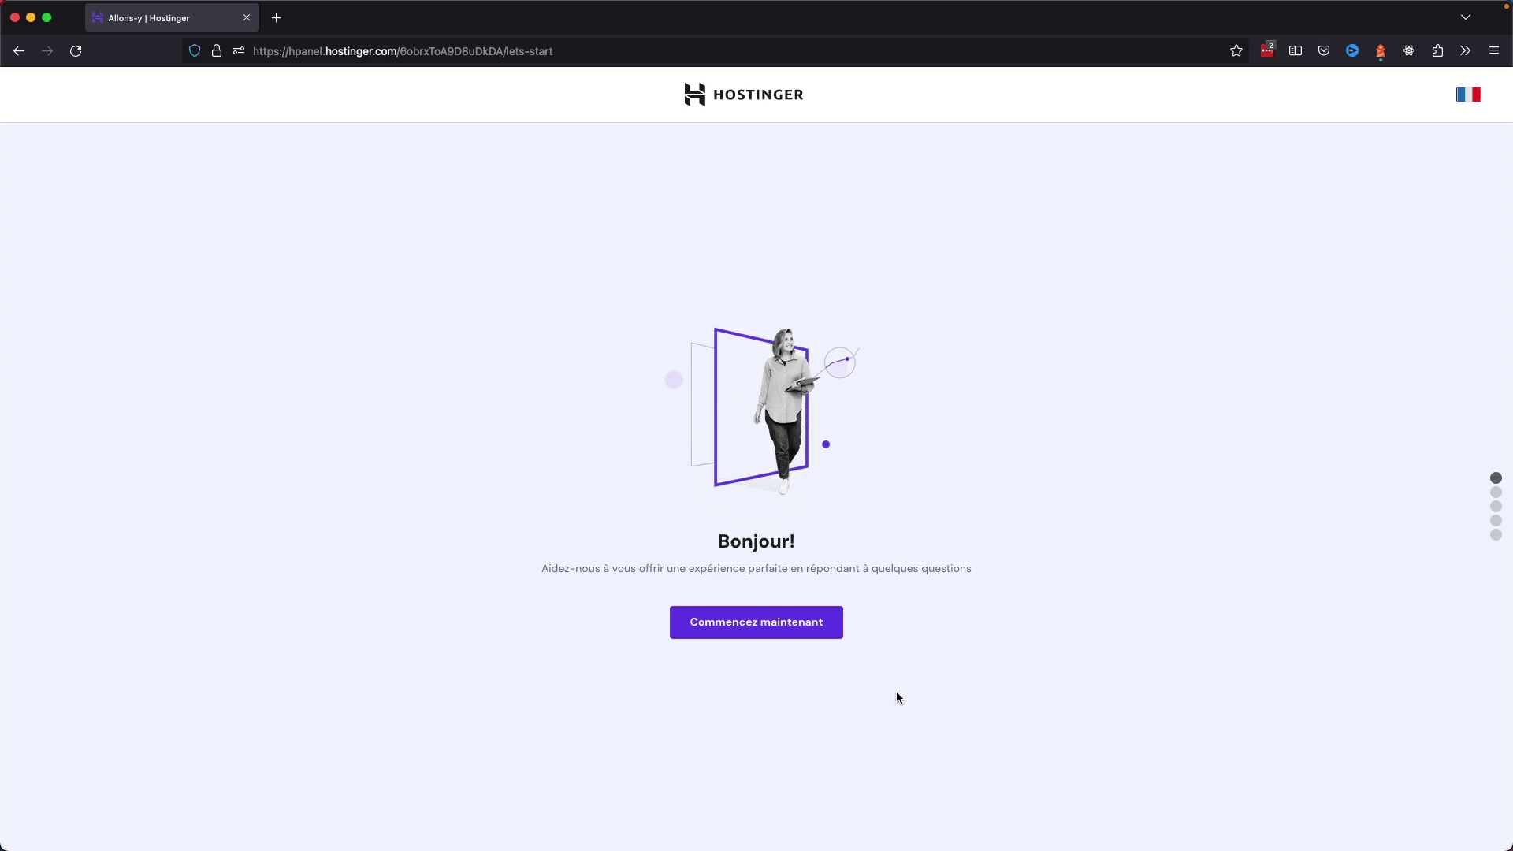
{"action": "left_click", "coordinate": [835, 630]}
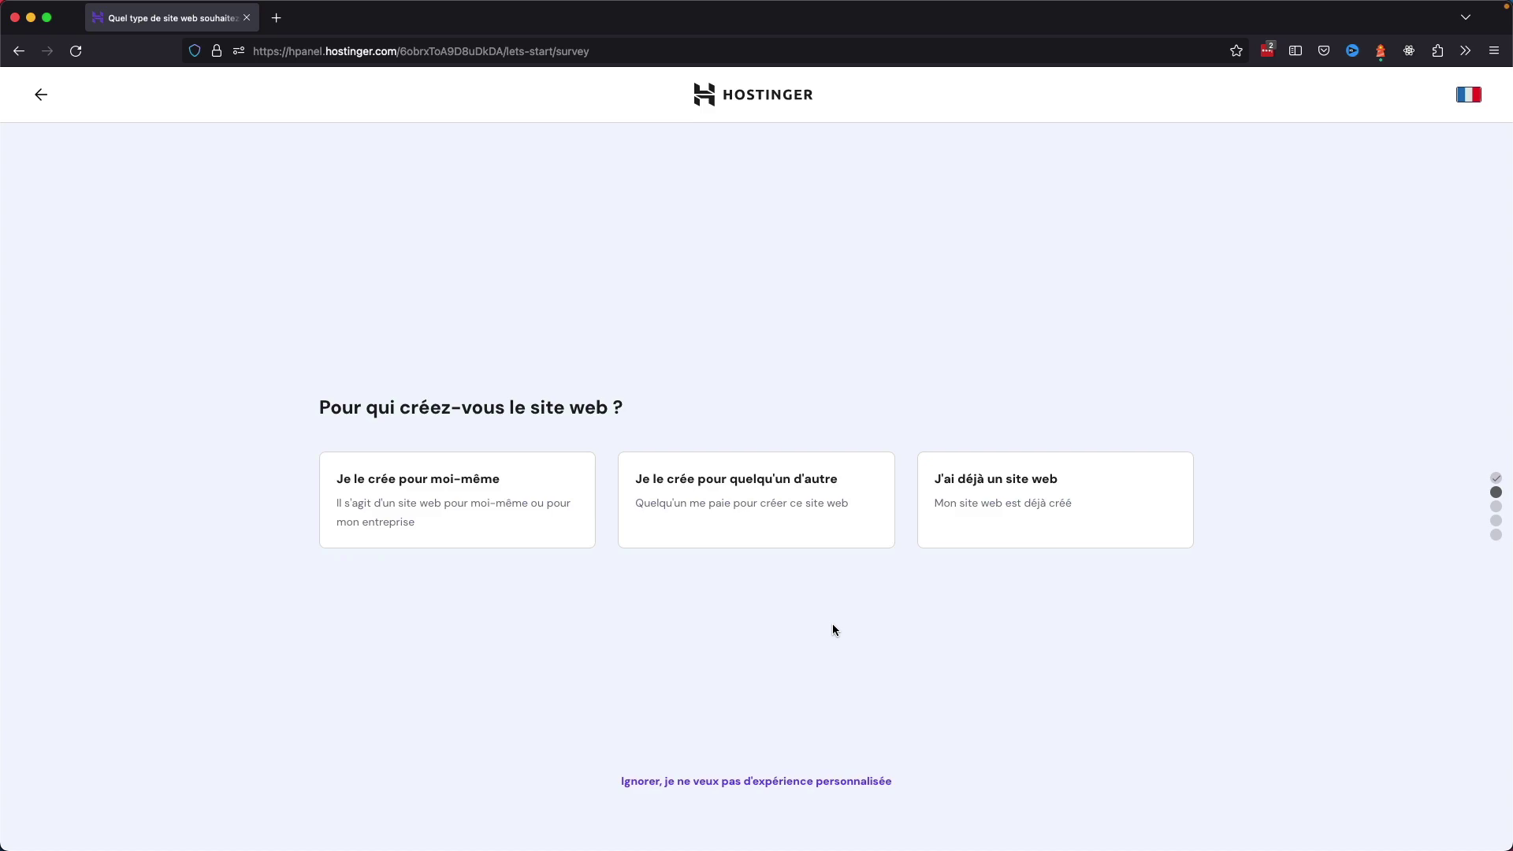
{"action": "left_click", "coordinate": [847, 783]}
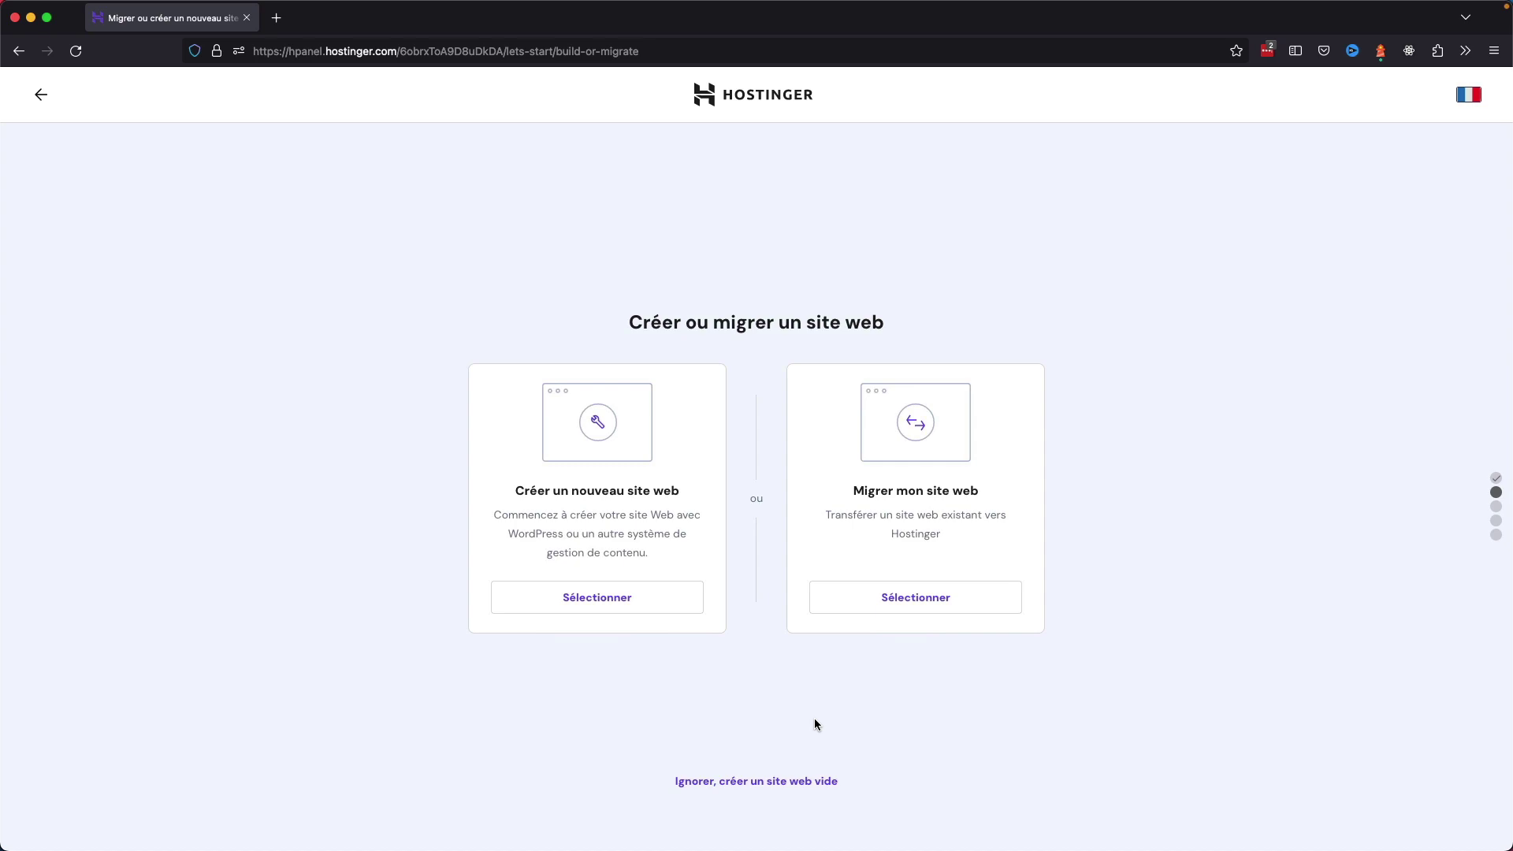
Step: Choose an empty website, assign it the domain monpremiersiteweb.fr and finalise the configuration with the server in Europe (France)
{"action": "left_click", "coordinate": [803, 784]}
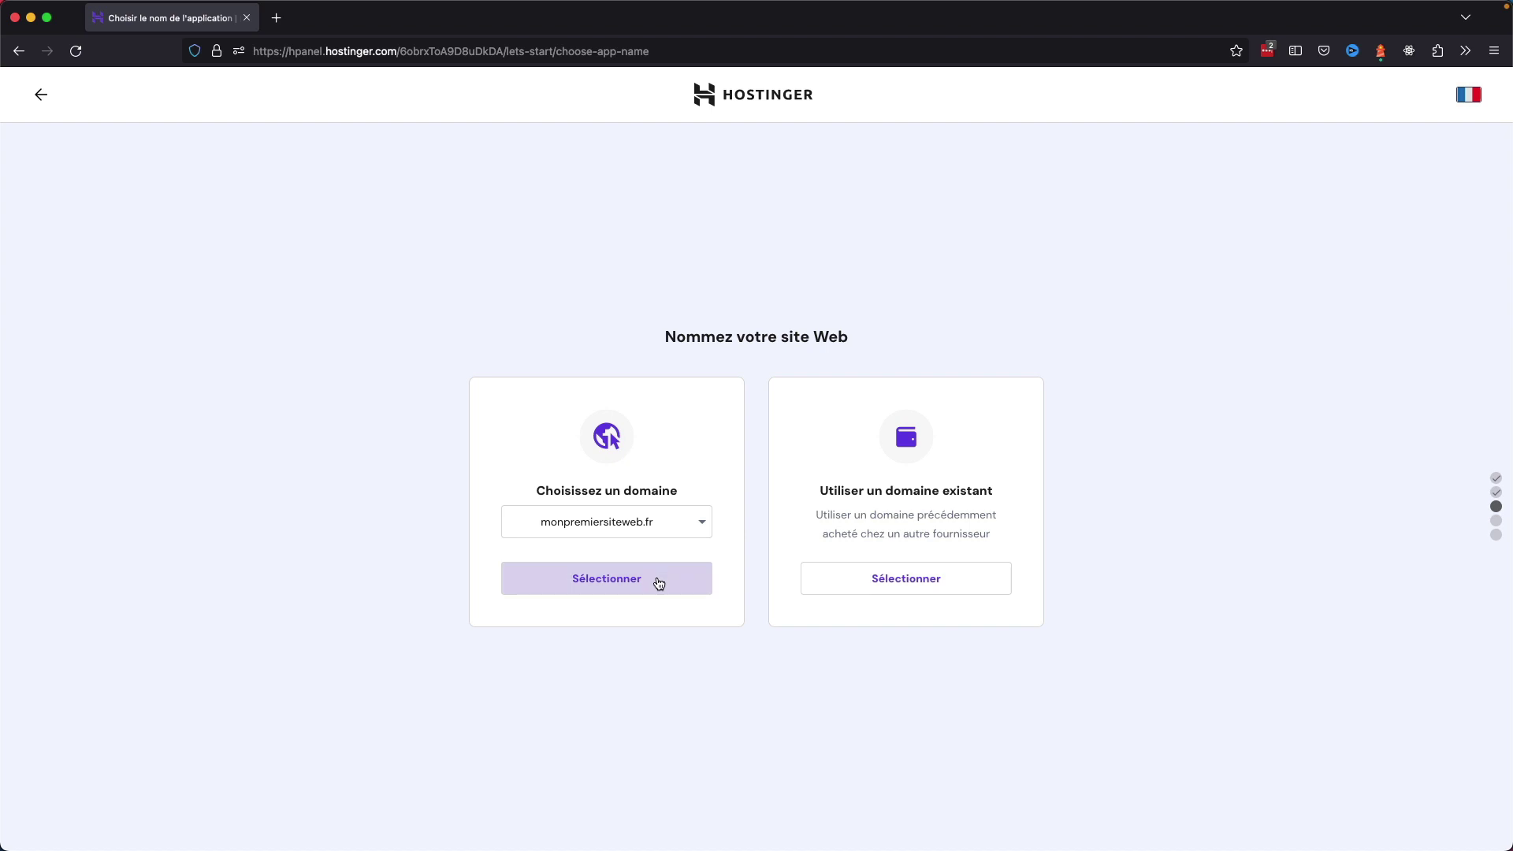
{"action": "left_click", "coordinate": [659, 581]}
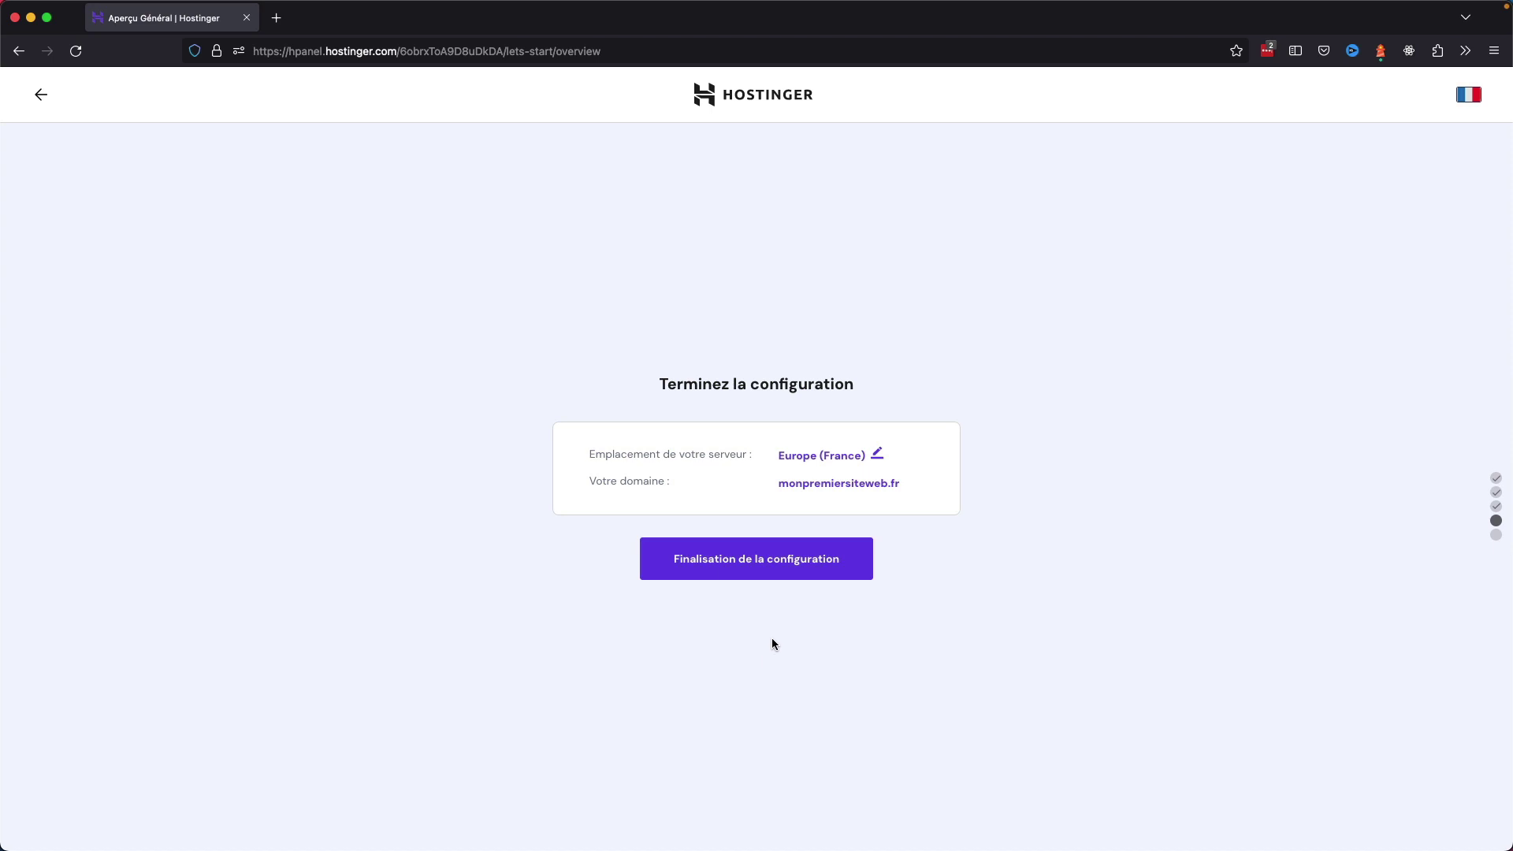
{"action": "left_click", "coordinate": [849, 568]}
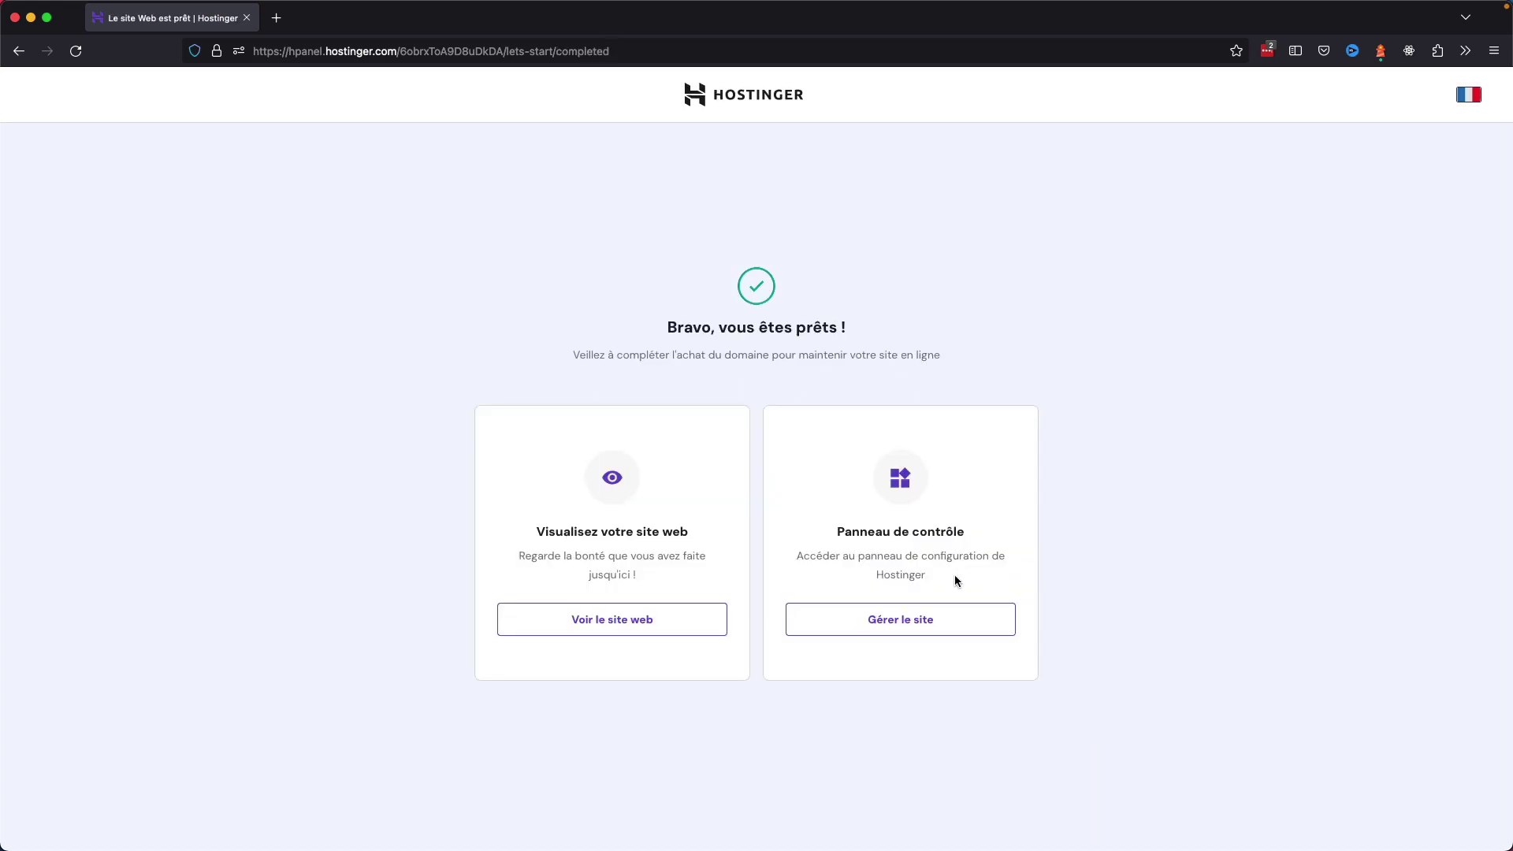
Step: Open the new site's management dashboard and view the live website monpremiersiteweb.fr
{"action": "left_click", "coordinate": [967, 625]}
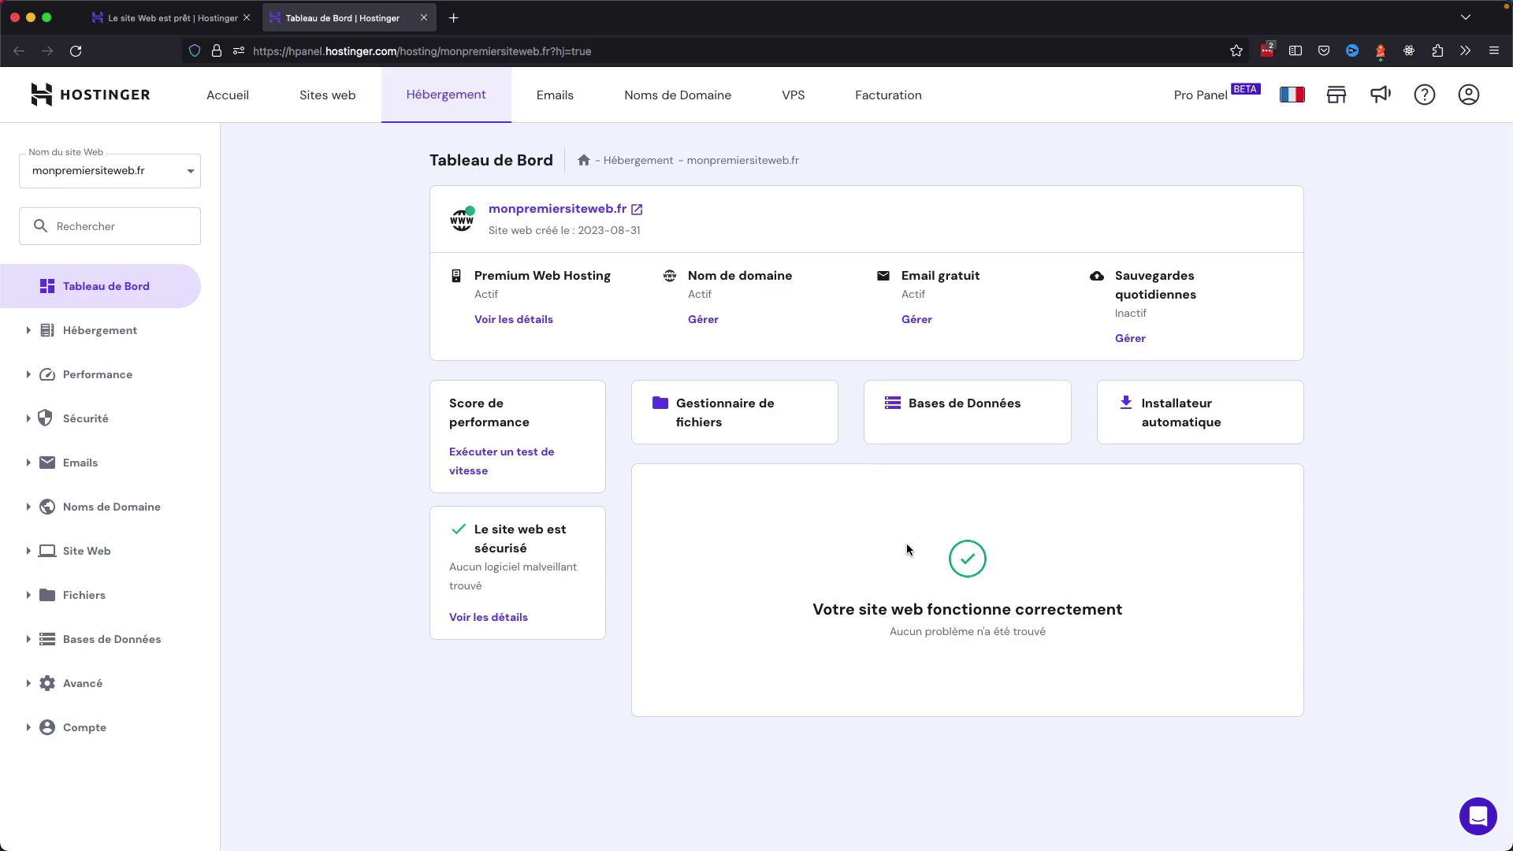
{"action": "left_click", "coordinate": [639, 213]}
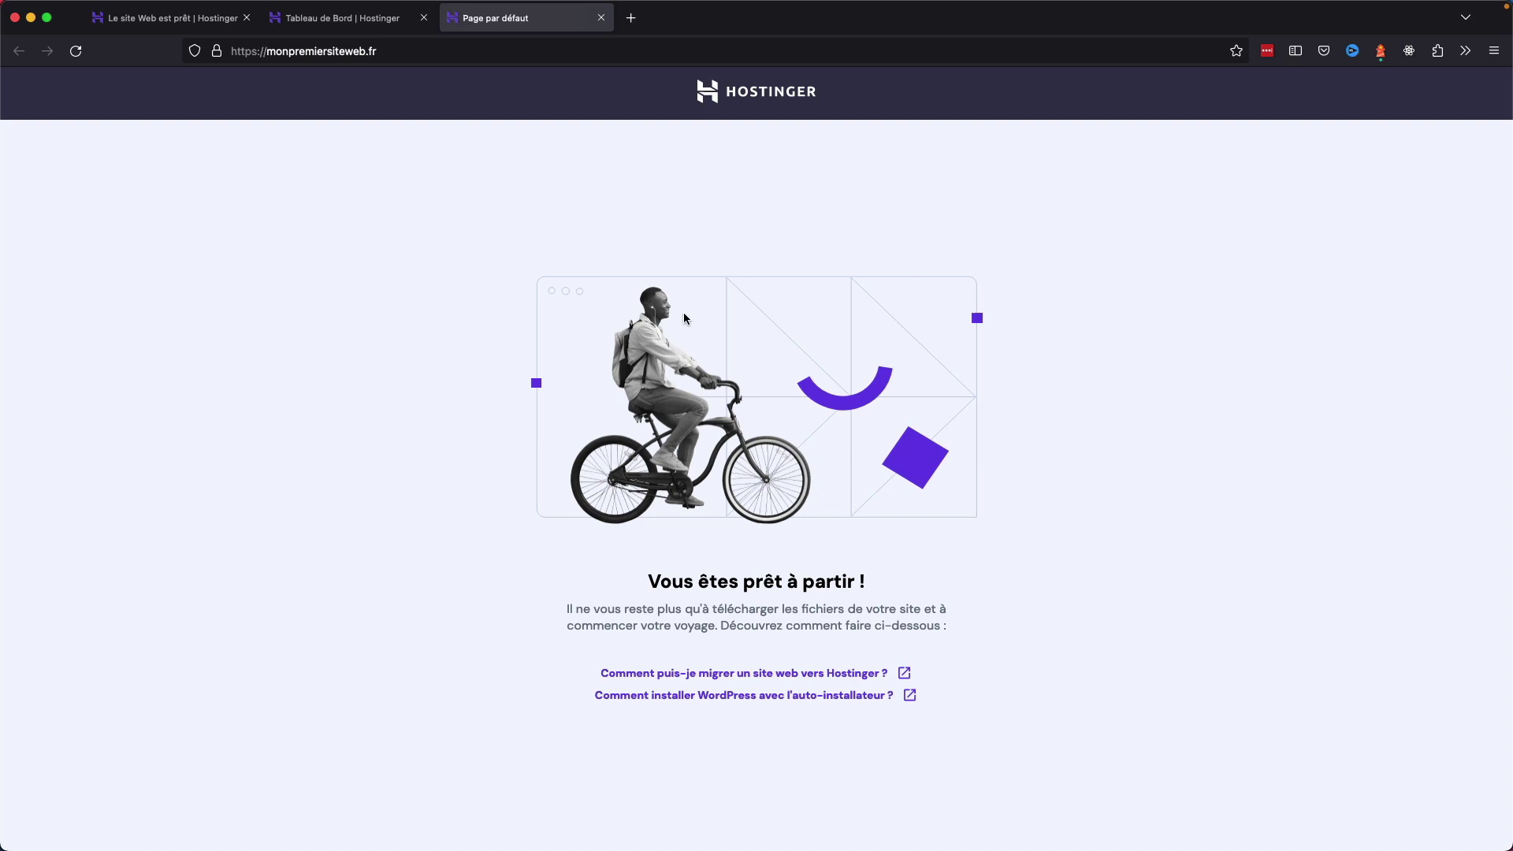
Step: Start a WordPress auto-installation for monpremiersiteweb.fr, titled Mon Premier Site Web, and submit the administrator's e-mail, username and password
{"action": "left_click", "coordinate": [602, 18]}
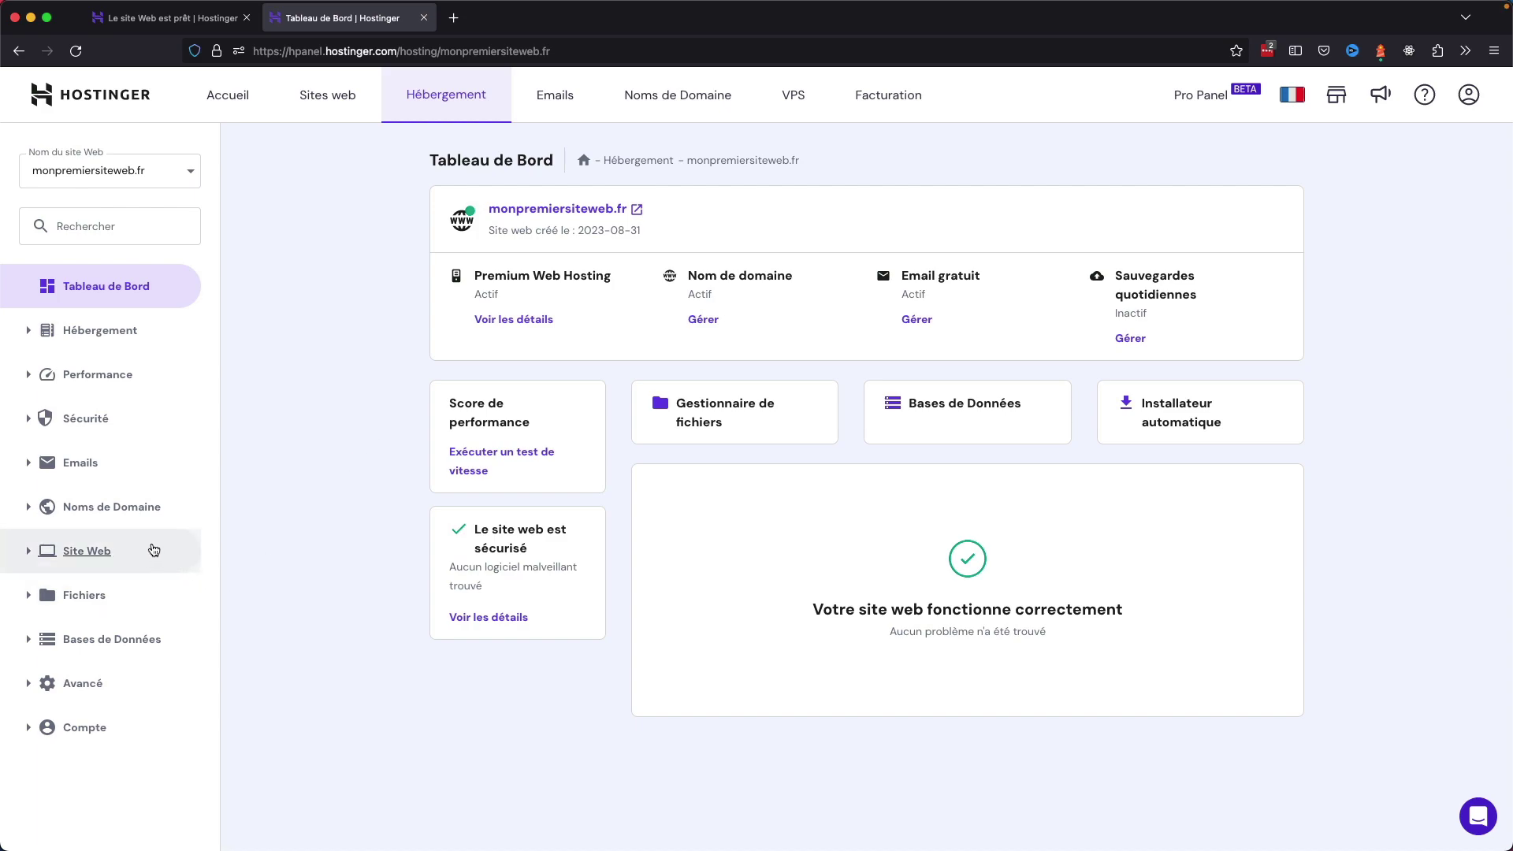
{"action": "left_click", "coordinate": [154, 550]}
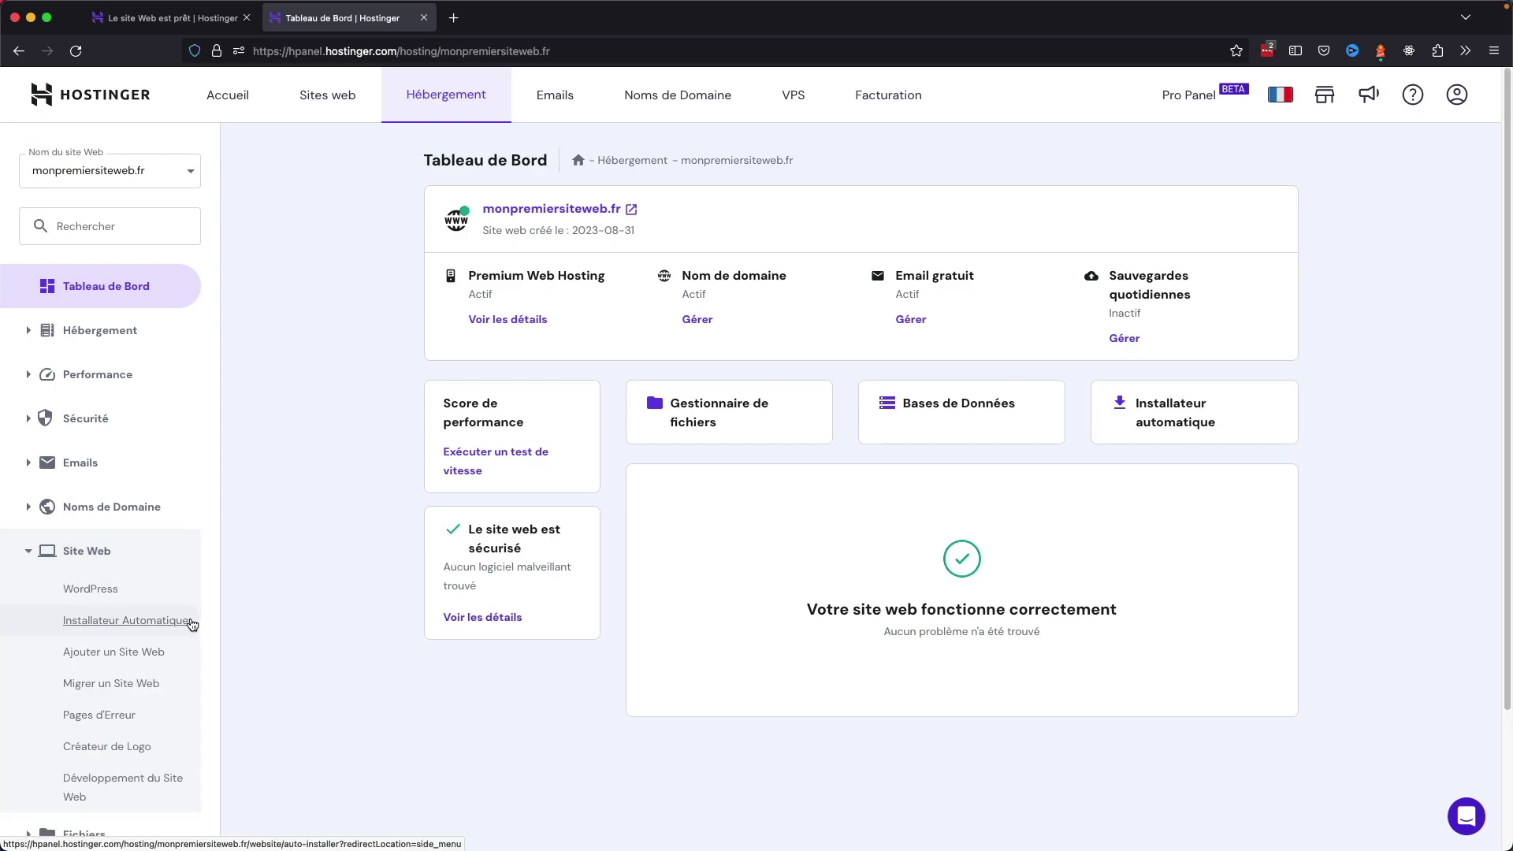
{"action": "left_click", "coordinate": [197, 627]}
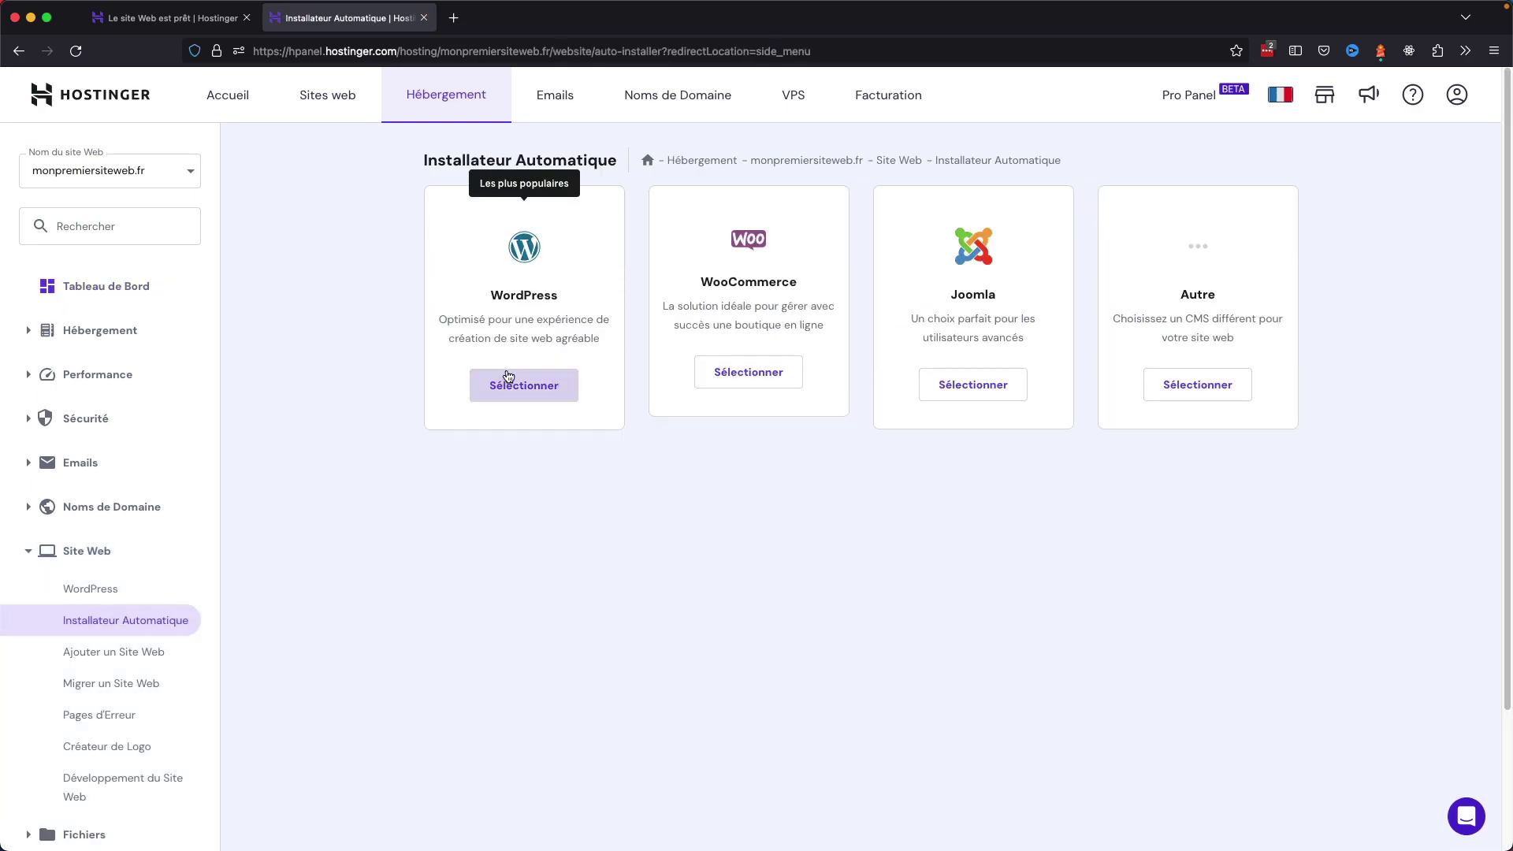
{"action": "left_click", "coordinate": [569, 385]}
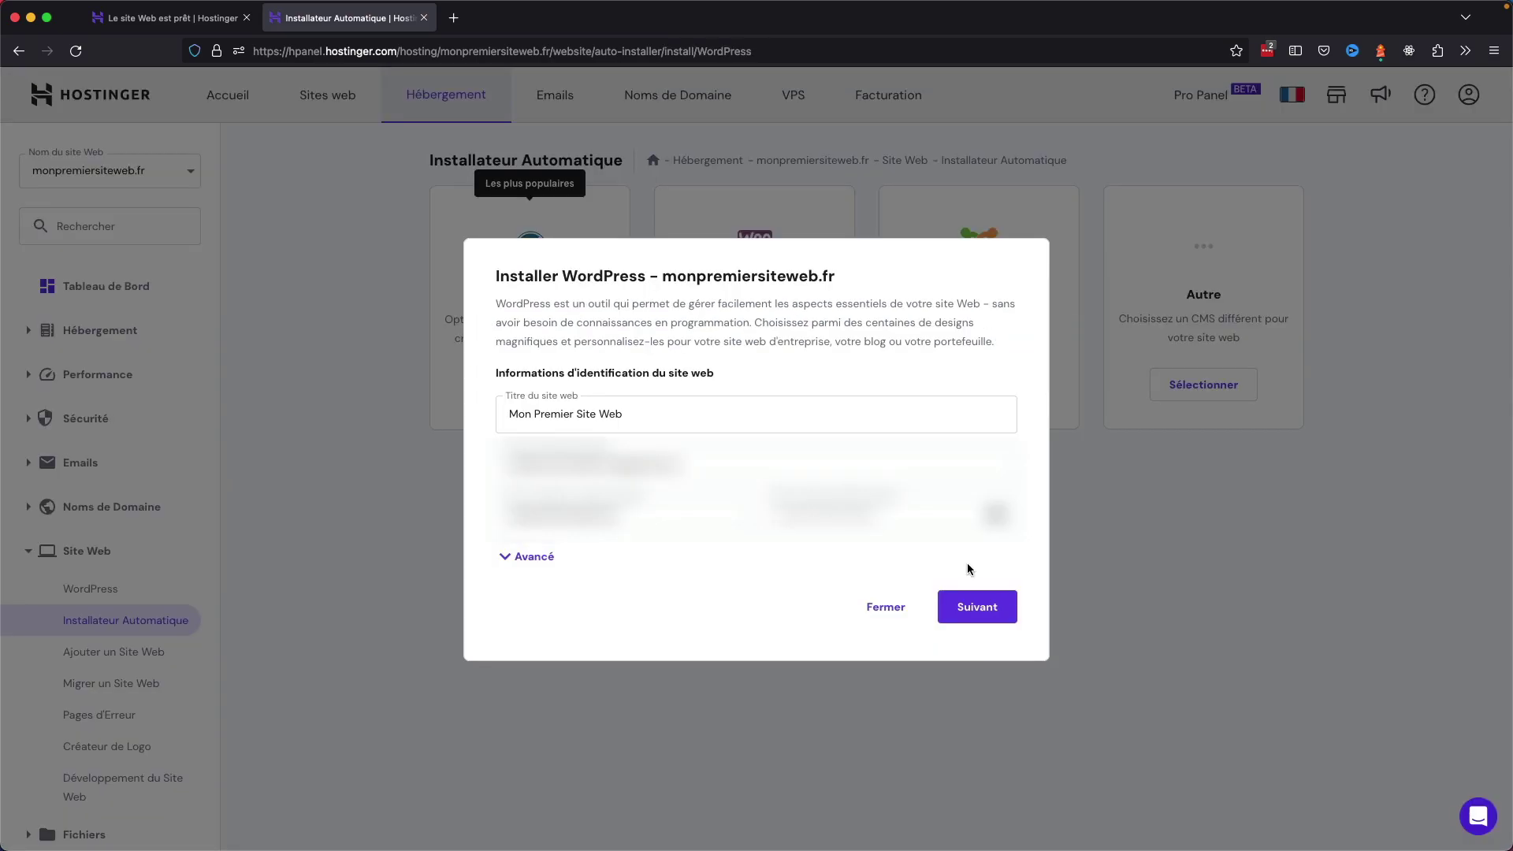
{"action": "left_click", "coordinate": [1013, 619]}
Step: Install WordPress 6.3.1 in French (France) with the recommended update schedule, and open the site for editing in WordPress Admin
{"action": "left_click", "coordinate": [920, 398]}
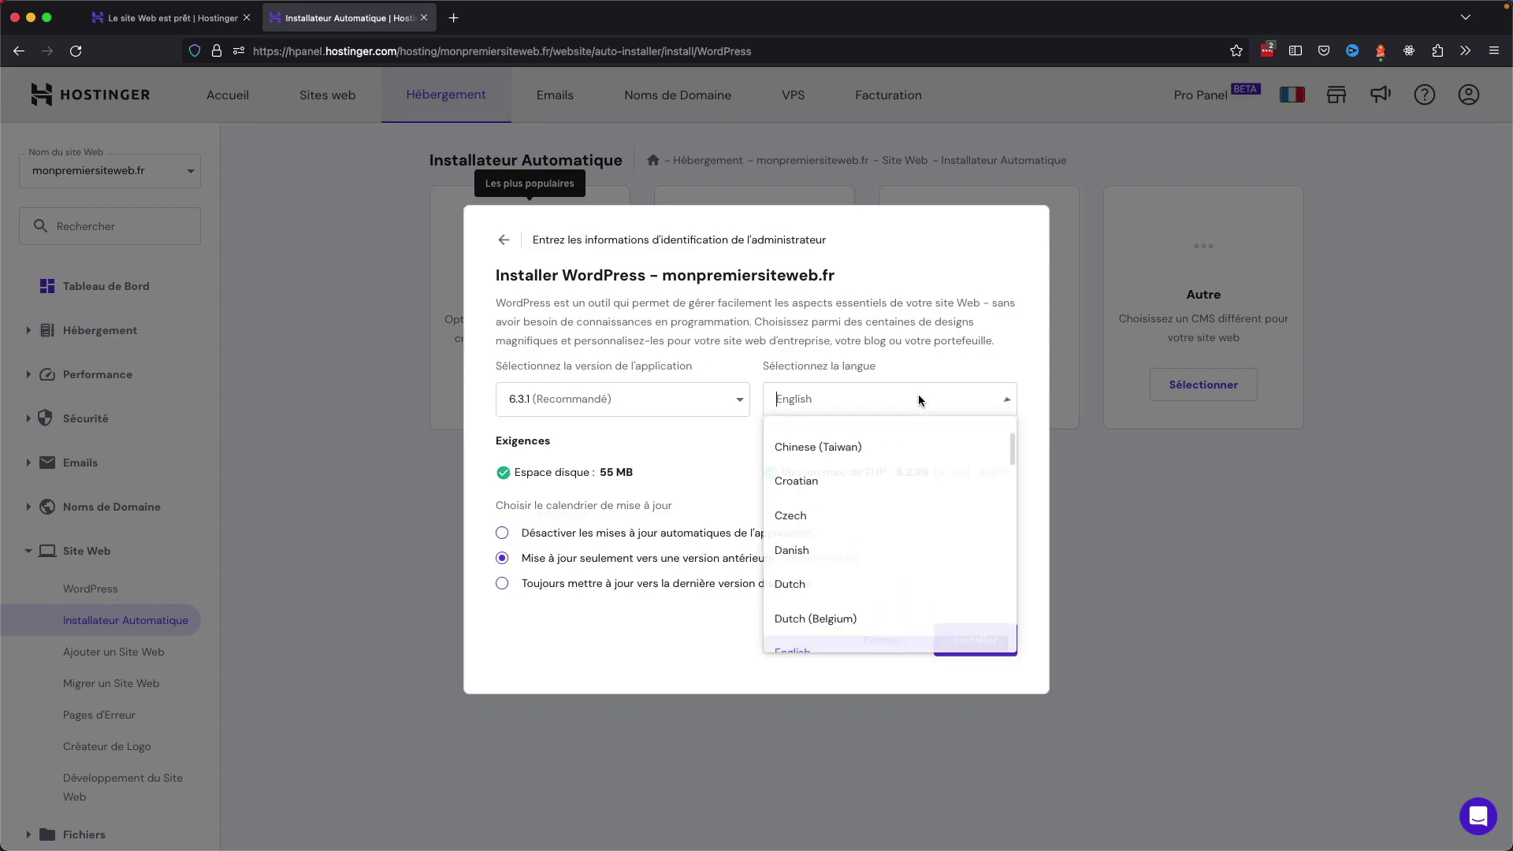
{"action": "type", "text": "fr"}
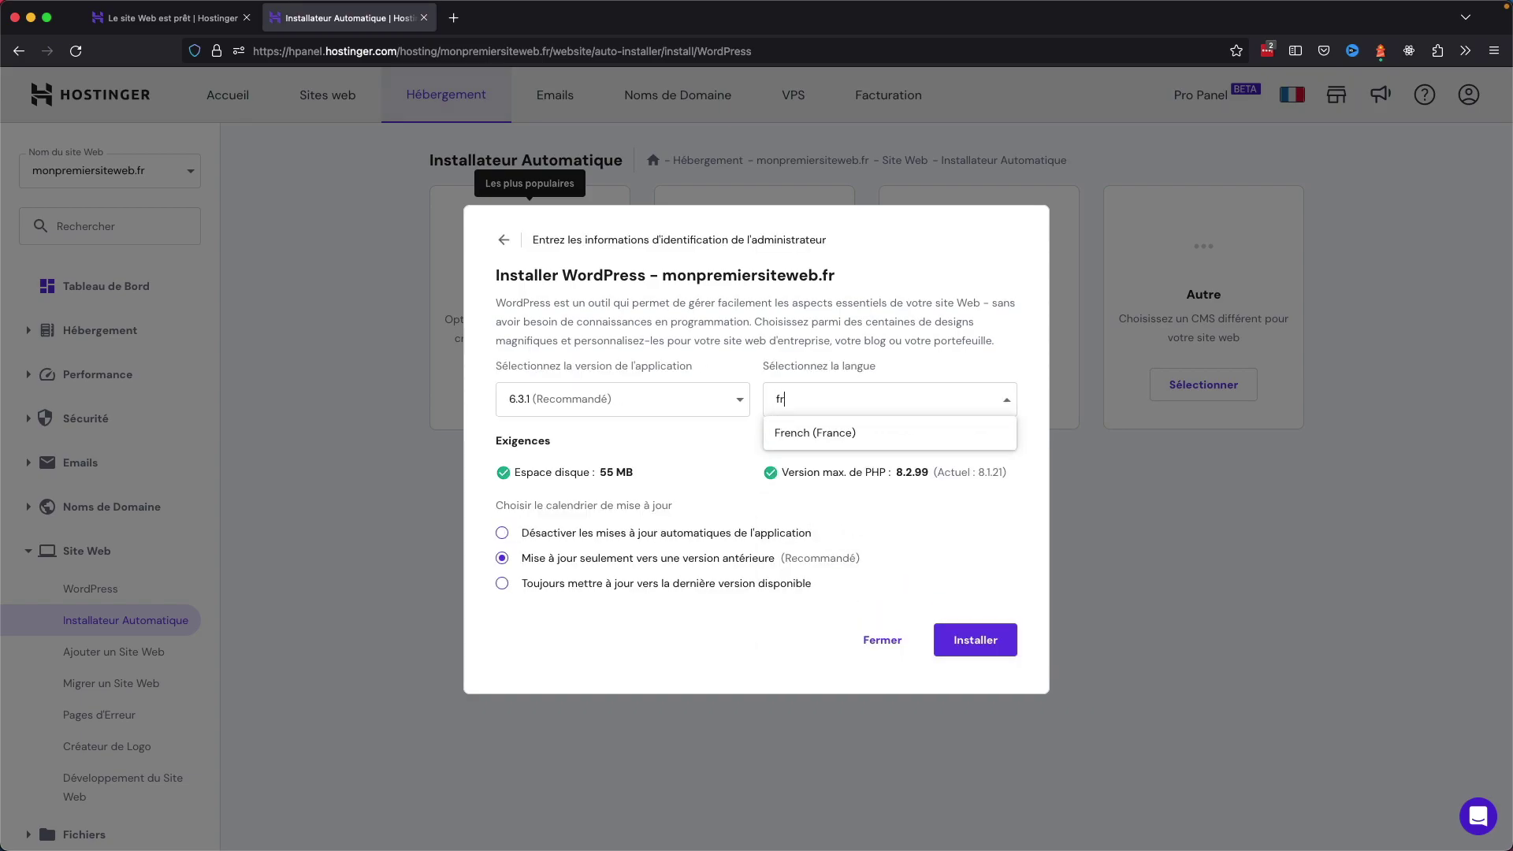
{"action": "left_click", "coordinate": [869, 437]}
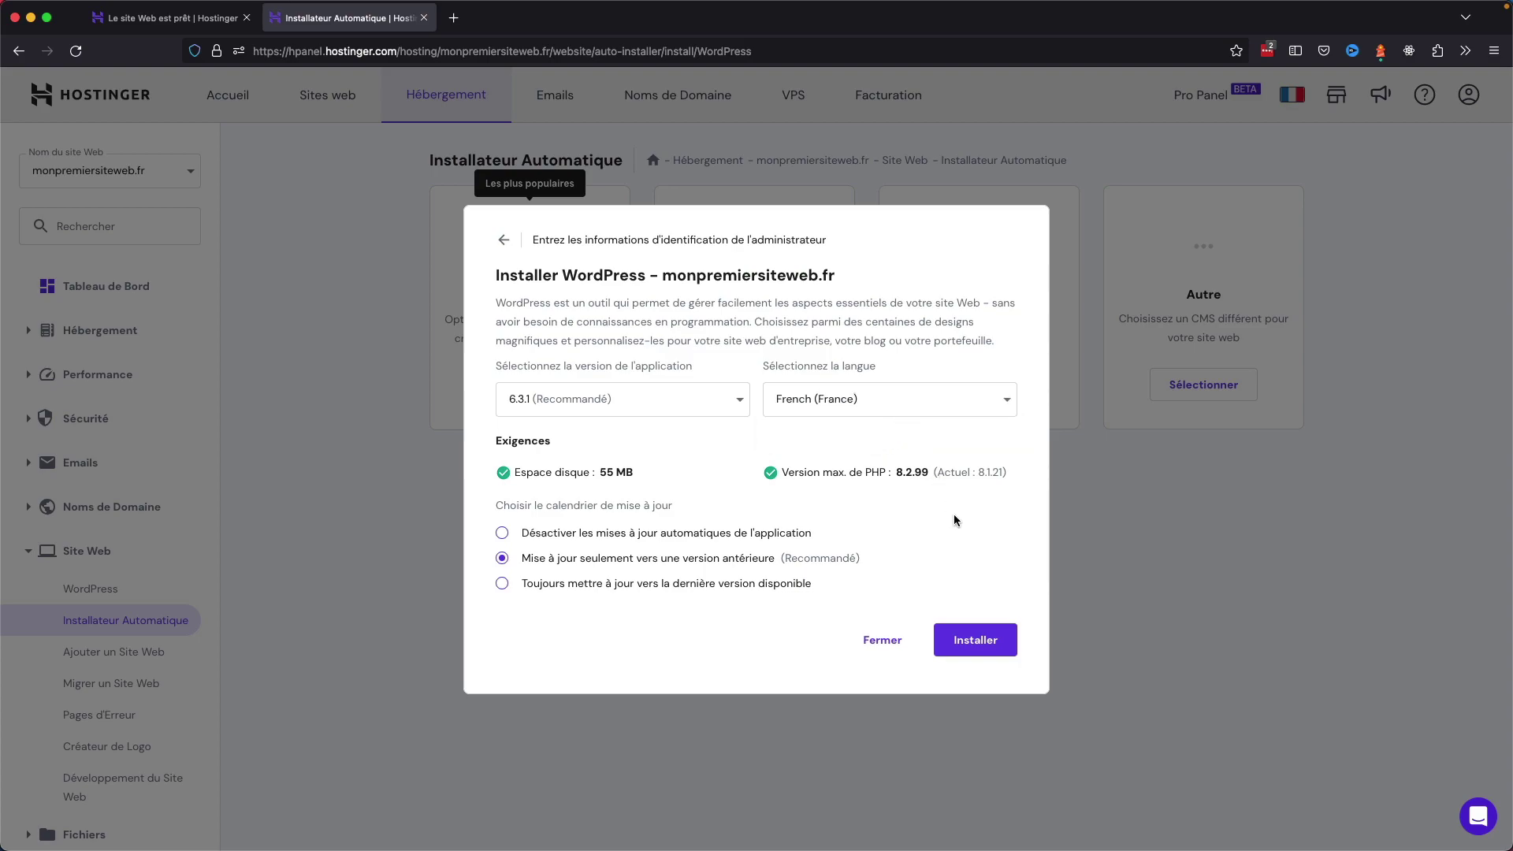
{"action": "left_click", "coordinate": [1012, 651]}
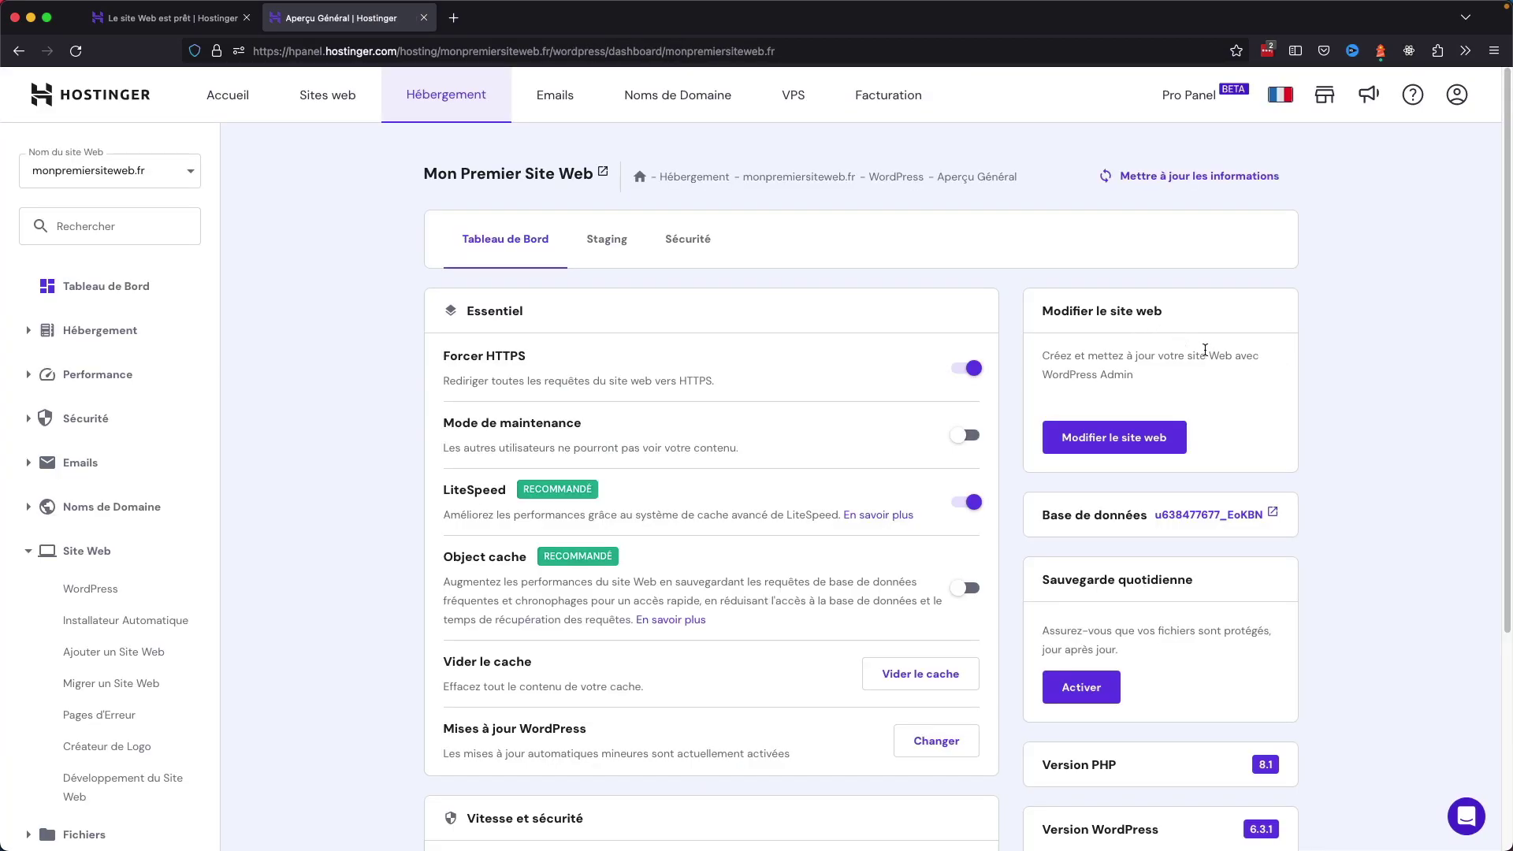
{"action": "left_click", "coordinate": [1178, 441]}
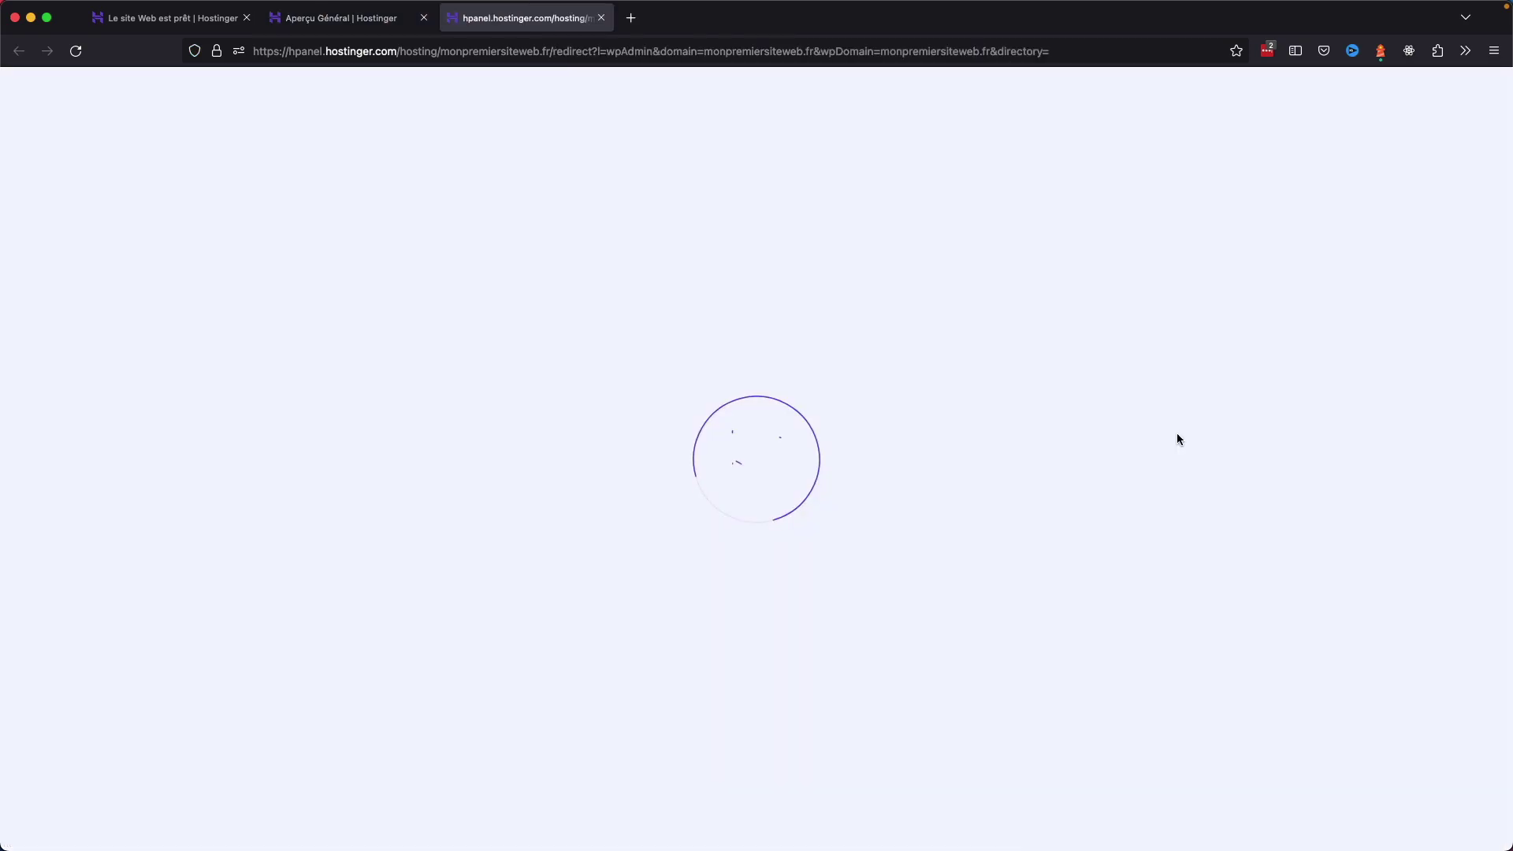